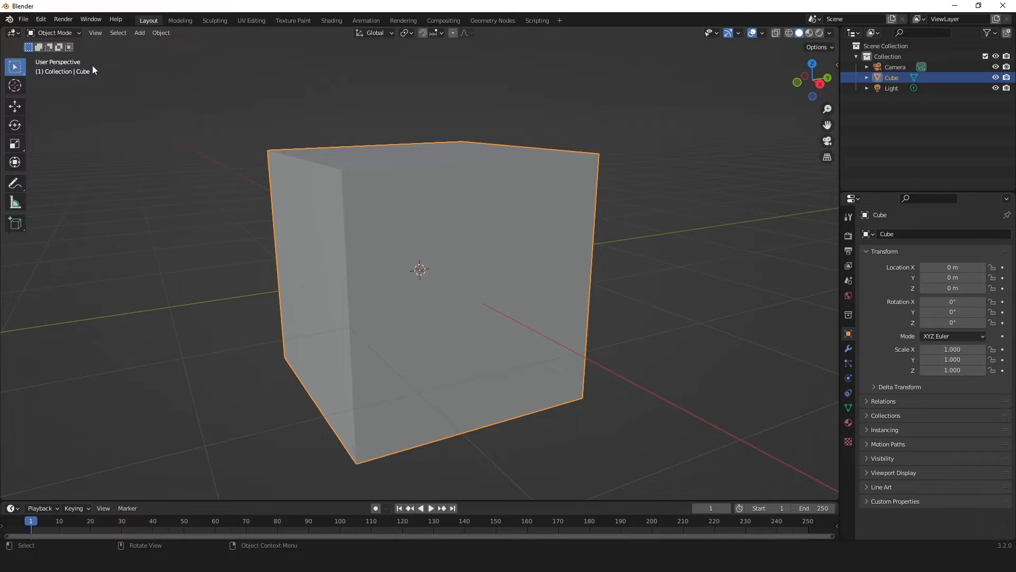
Replace the default cube with an ico sphere and raise its subdivisions until the outline looks round.
{"action": "key", "text": "Delete"}
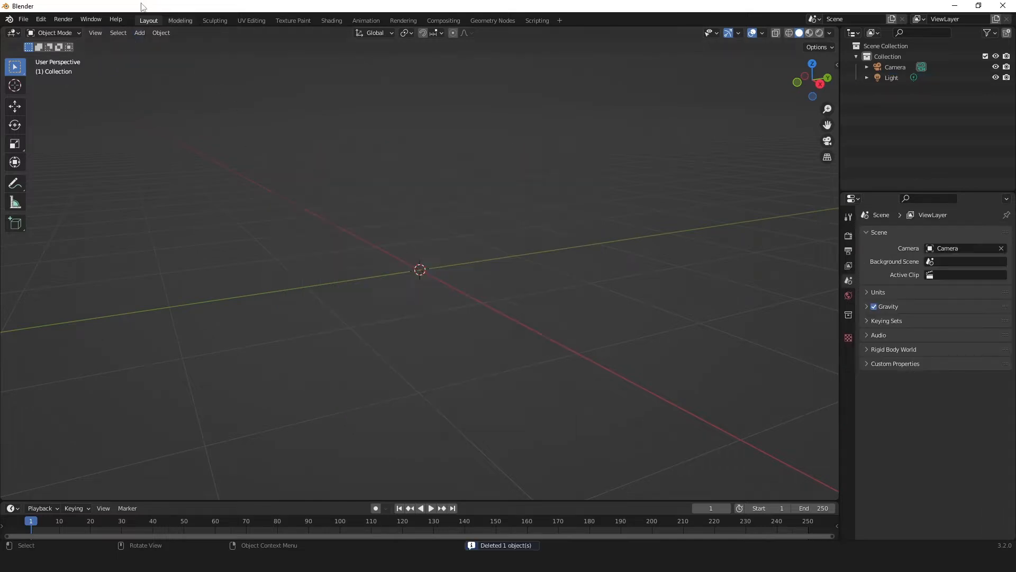
{"action": "left_click", "coordinate": [140, 33]}
{"action": "mouse_move", "coordinate": [175, 45]}
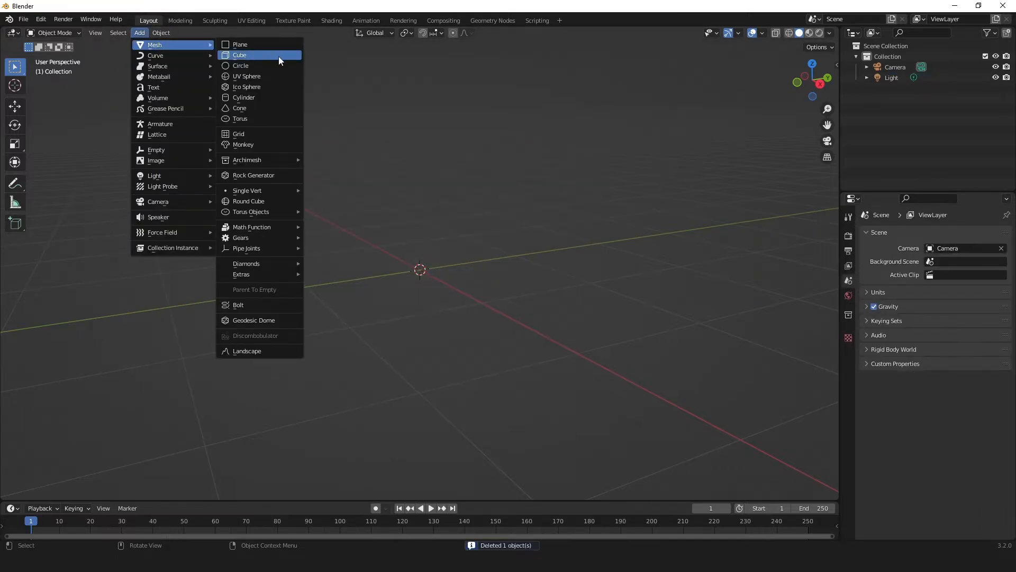
{"action": "left_click", "coordinate": [256, 88]}
{"action": "left_click", "coordinate": [58, 491]}
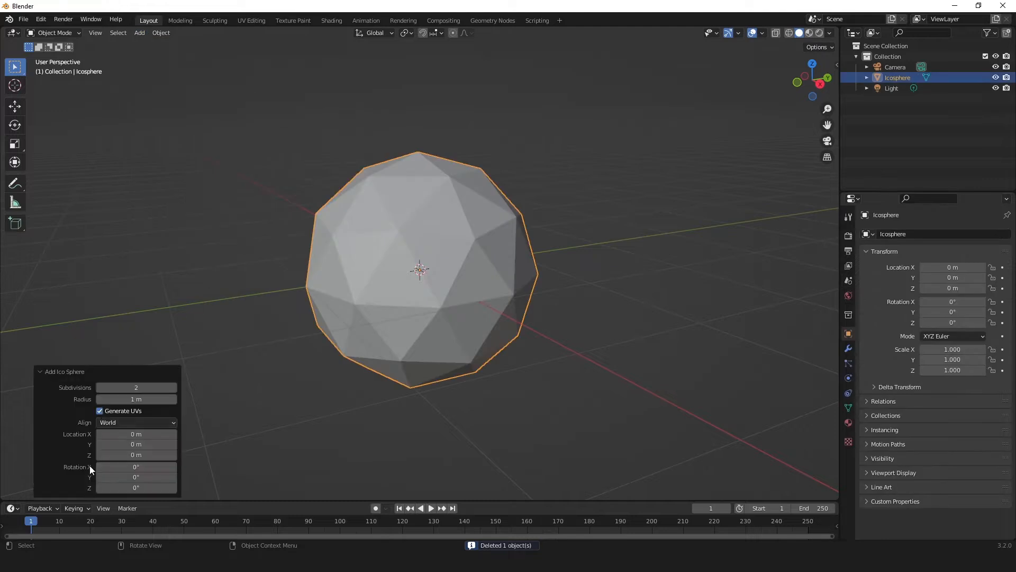
{"action": "left_click_drag", "start_coordinate": [154, 387], "coordinate": [168, 387]}
Shade the ico sphere smooth and move it up 1 m along the Z axis.
{"action": "left_click", "coordinate": [417, 240]}
{"action": "right_click", "coordinate": [418, 240]}
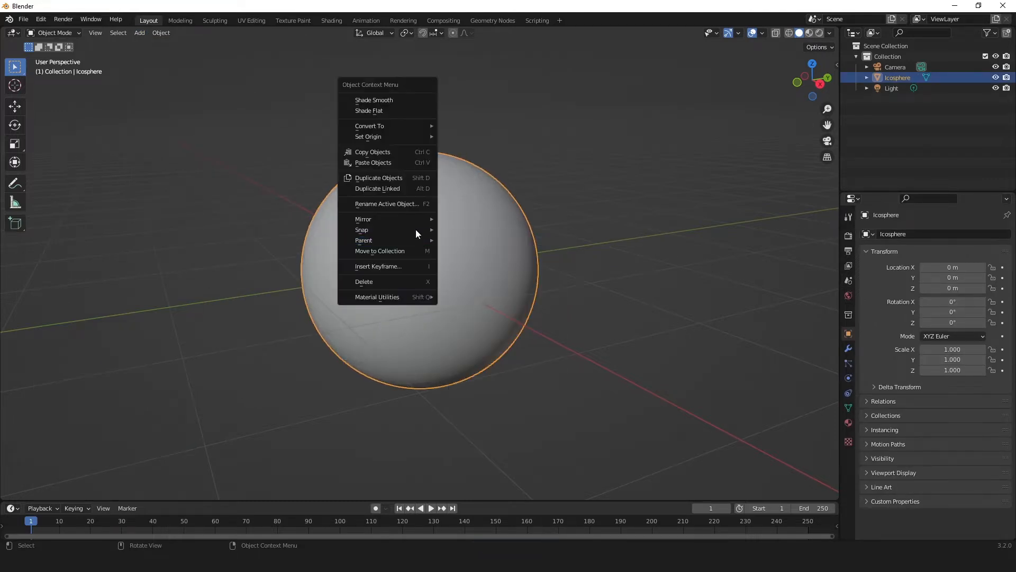
{"action": "left_click", "coordinate": [398, 101]}
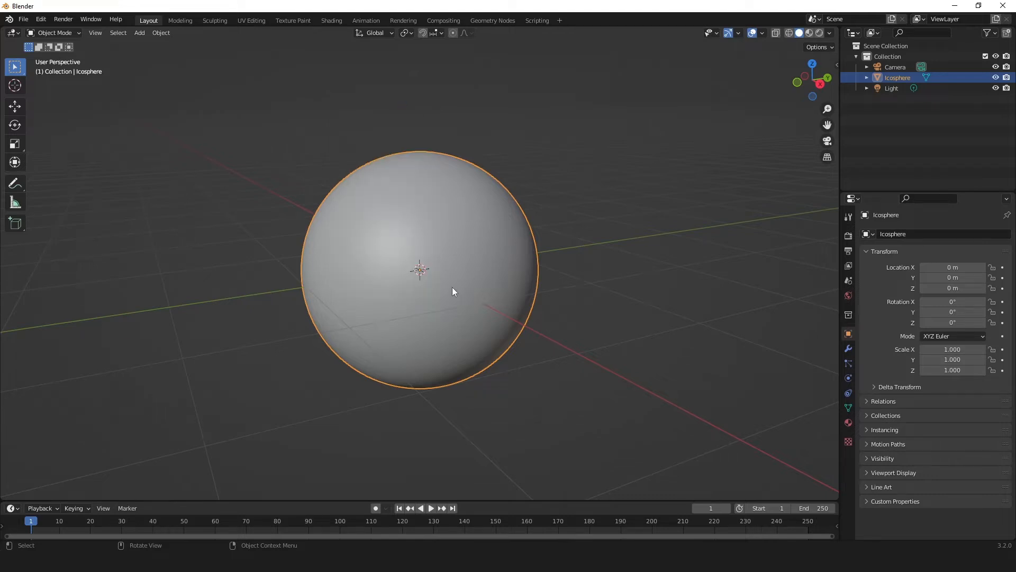
{"action": "type", "text": "gz1"}
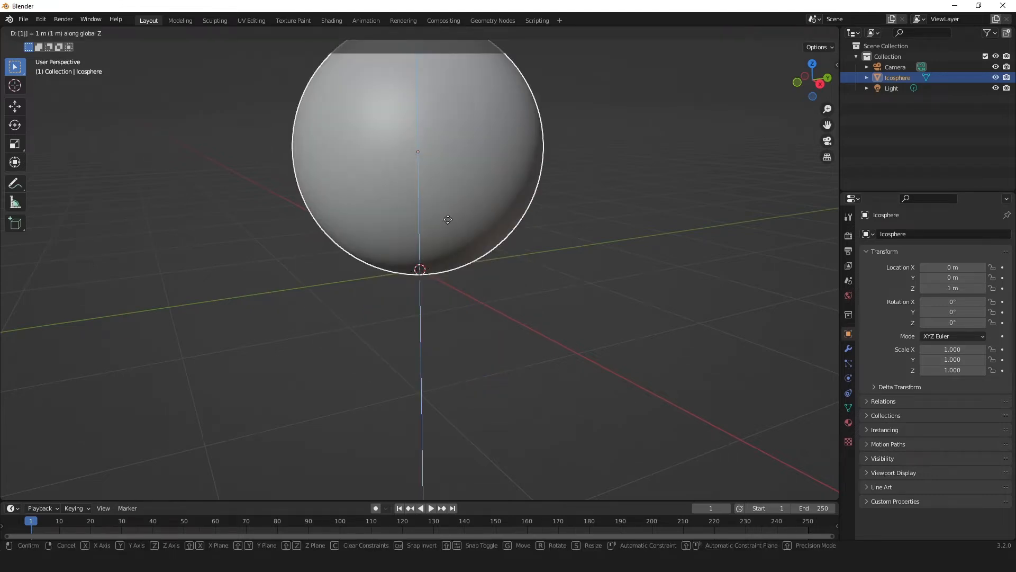
{"action": "key", "text": "Return"}
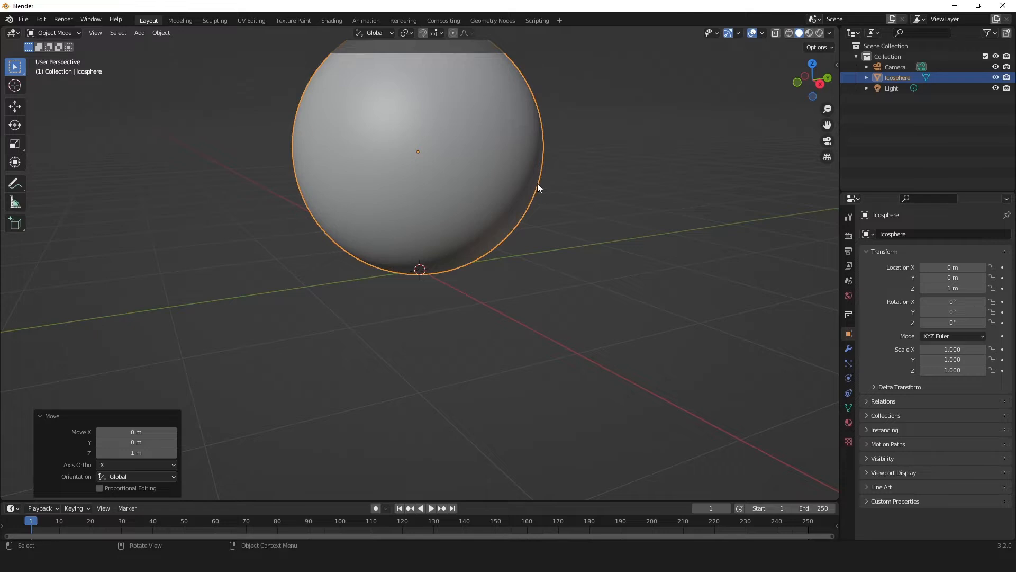
{"action": "middle_click_drag", "start_coordinate": [550, 227], "coordinate": [558, 373], "text": "shift"}
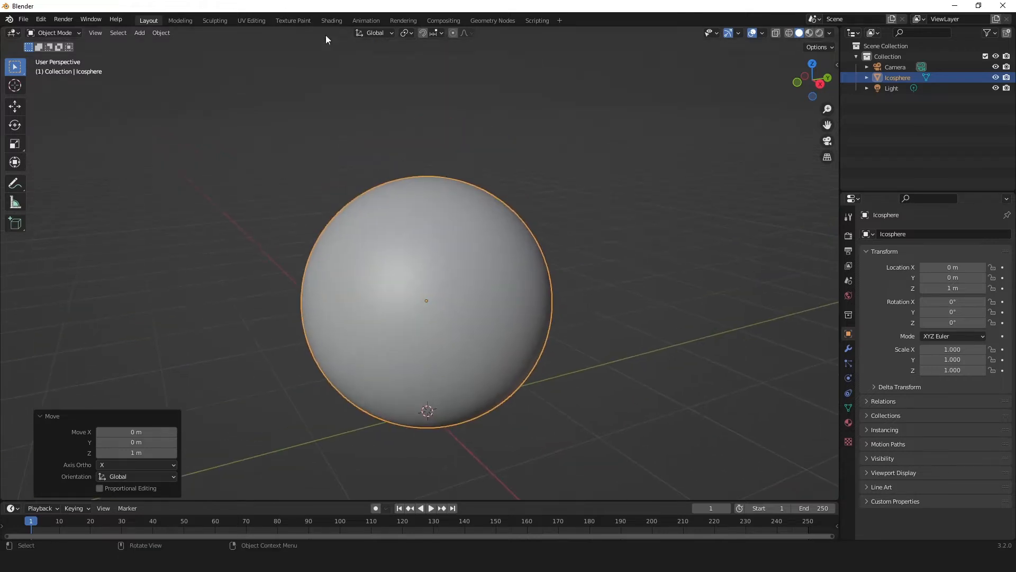
In the Shading workspace, create a new material for the sphere and move its Principled BSDF node farther from the Material Output.
{"action": "left_click", "coordinate": [332, 20]}
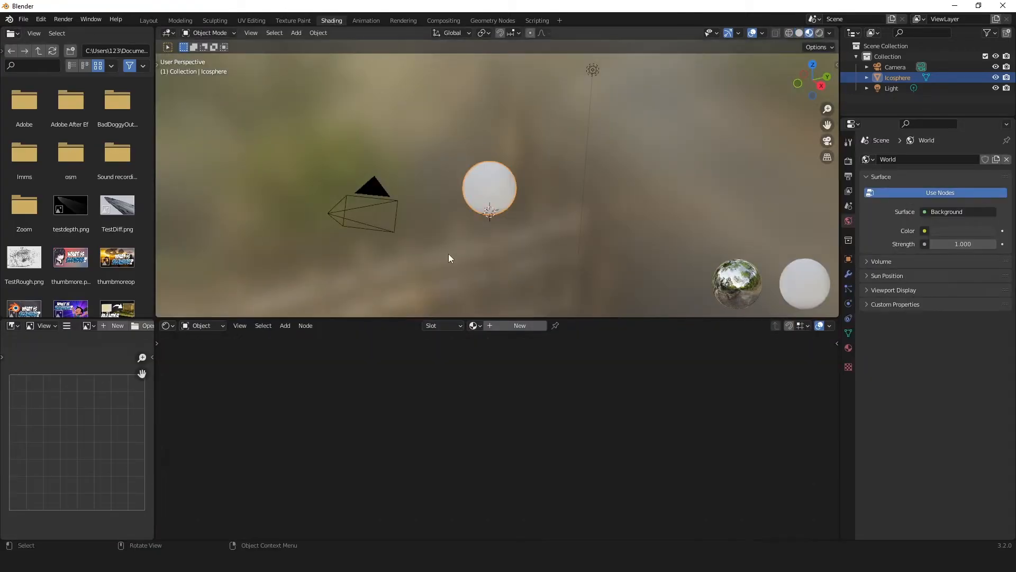
{"action": "left_click", "coordinate": [519, 326]}
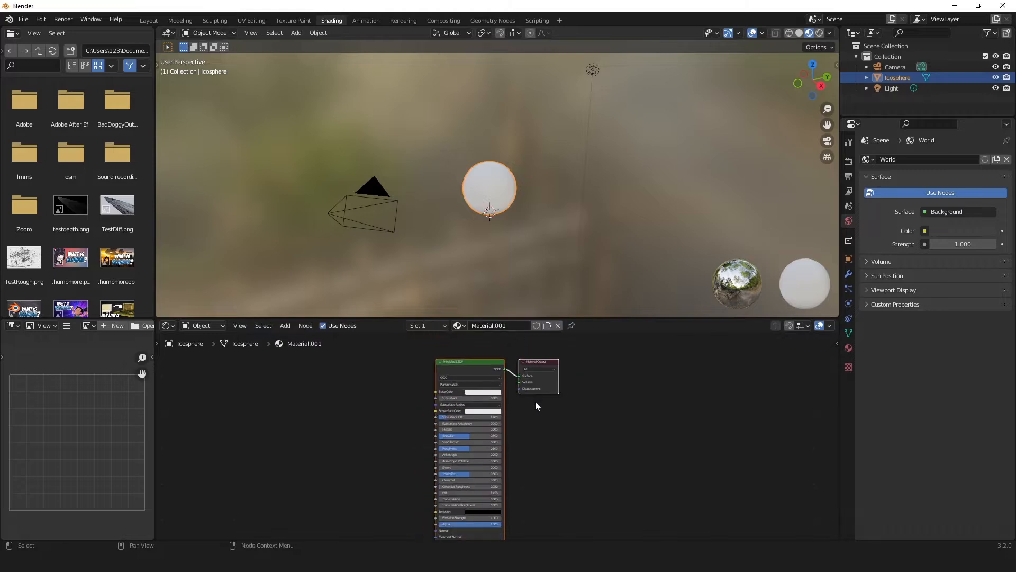
{"action": "scroll", "coordinate": [540, 363], "scroll_direction": "up", "scroll_amount": 3}
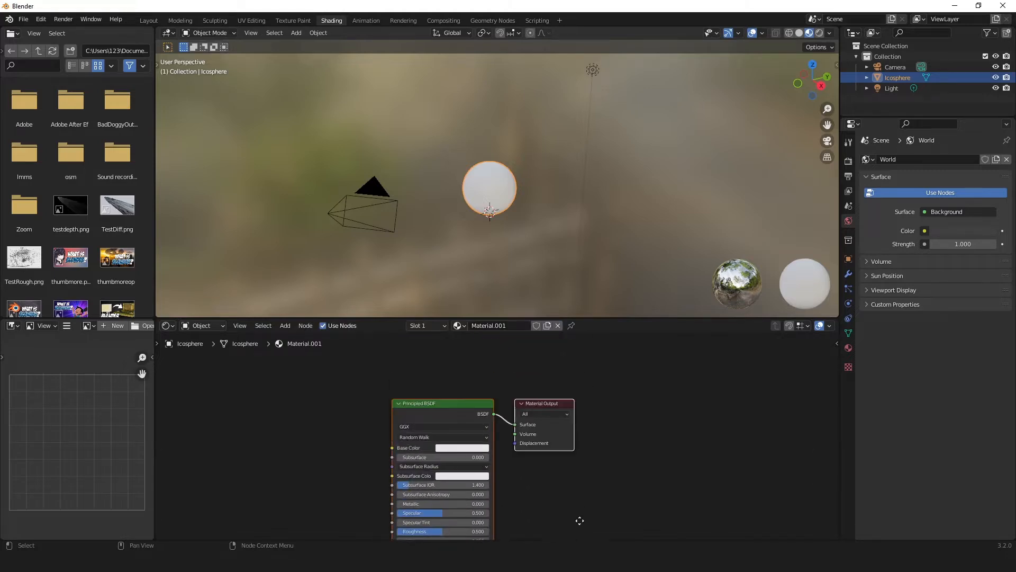
{"action": "scroll", "coordinate": [579, 520], "scroll_direction": "up", "scroll_amount": 1, "text": "shift"}
{"action": "scroll", "coordinate": [661, 391], "scroll_direction": "down", "scroll_amount": 1, "text": "shift"}
{"action": "scroll", "coordinate": [661, 390], "scroll_direction": "right", "scroll_amount": 1, "text": "ctrl"}
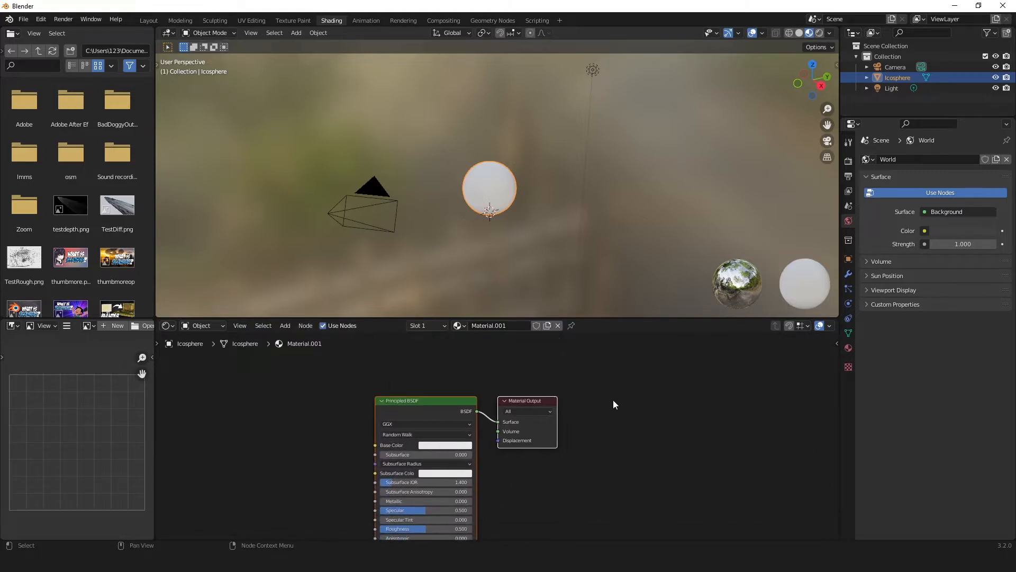
{"action": "left_click", "coordinate": [530, 401]}
{"action": "scroll", "coordinate": [491, 217], "scroll_direction": "up", "scroll_amount": 5}
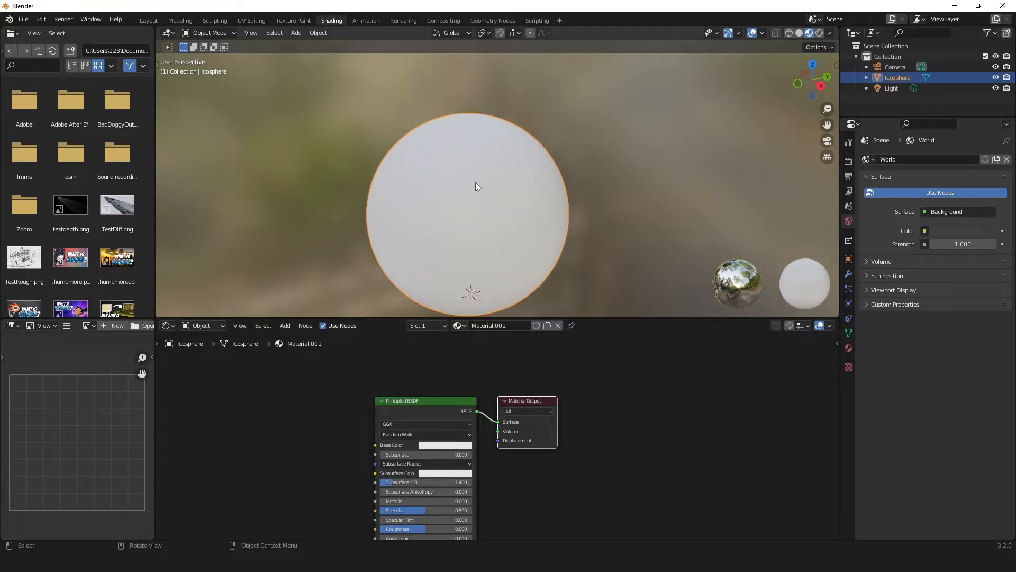
{"action": "middle_click_drag", "start_coordinate": [471, 181], "coordinate": [468, 143], "text": "shift"}
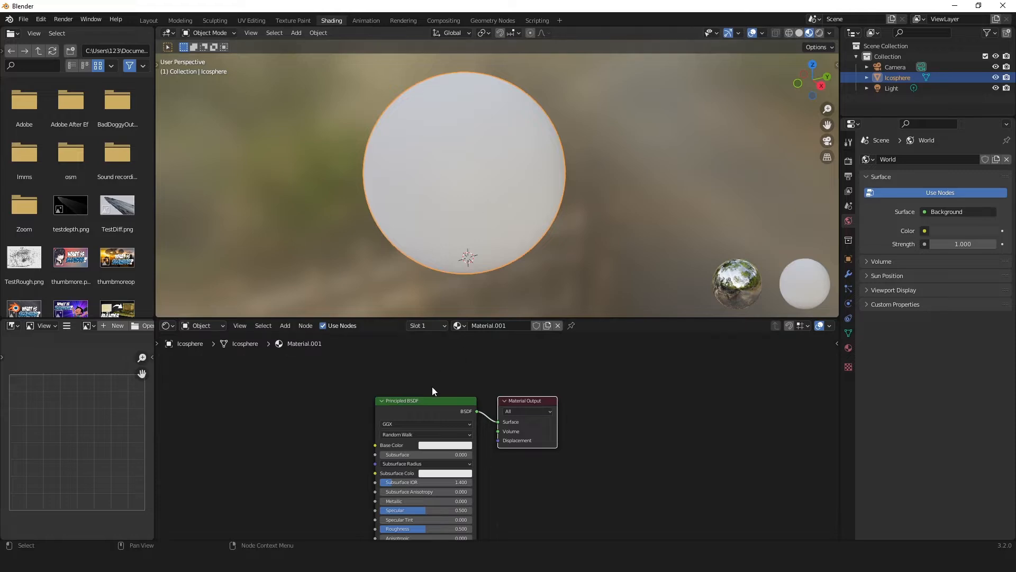
{"action": "left_click_drag", "start_coordinate": [408, 407], "coordinate": [391, 386]}
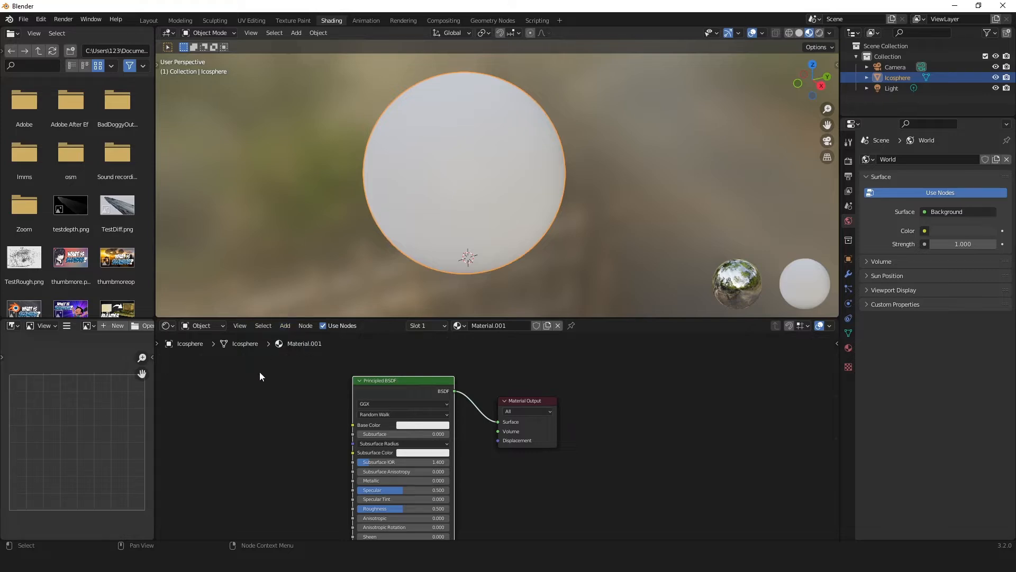
Add a Noise Texture node and connect its Fac output to the Principled BSDF's Base Color.
{"action": "middle_click_drag", "start_coordinate": [260, 372], "coordinate": [277, 344]}
{"action": "scroll", "coordinate": [330, 455], "scroll_direction": "down", "scroll_amount": 2}
{"action": "middle_click_drag", "start_coordinate": [322, 452], "coordinate": [334, 413]}
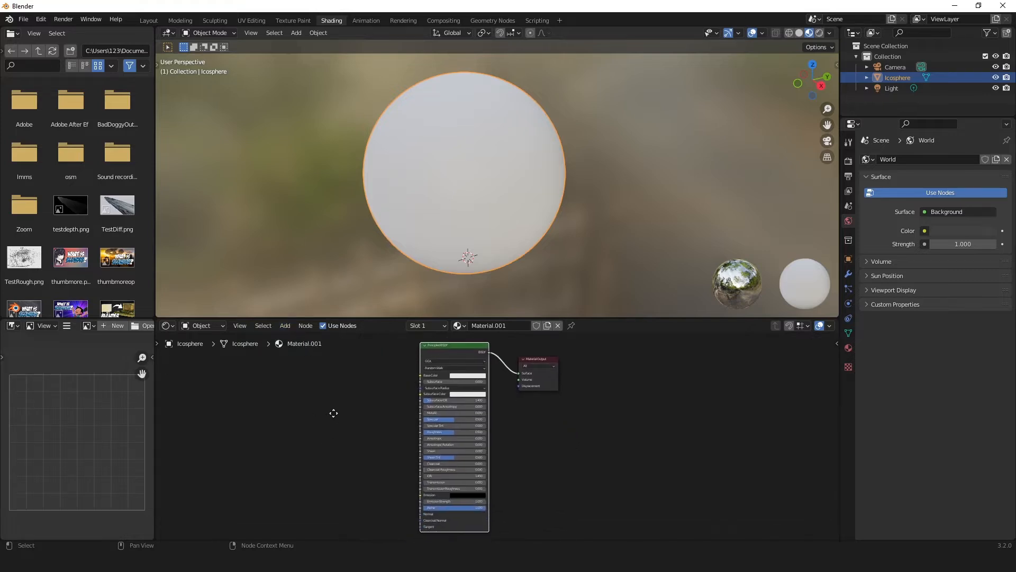
{"action": "left_click", "coordinate": [285, 326]}
{"action": "mouse_move", "coordinate": [307, 374]}
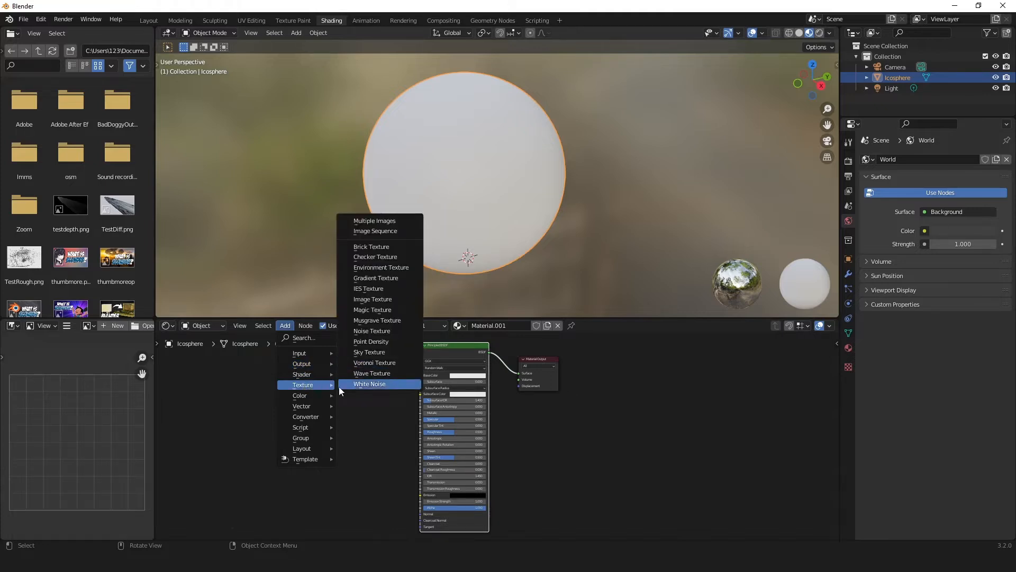
{"action": "left_click", "coordinate": [370, 331]}
{"action": "left_click", "coordinate": [323, 387]}
{"action": "scroll", "coordinate": [349, 396], "scroll_direction": "up", "scroll_amount": 2}
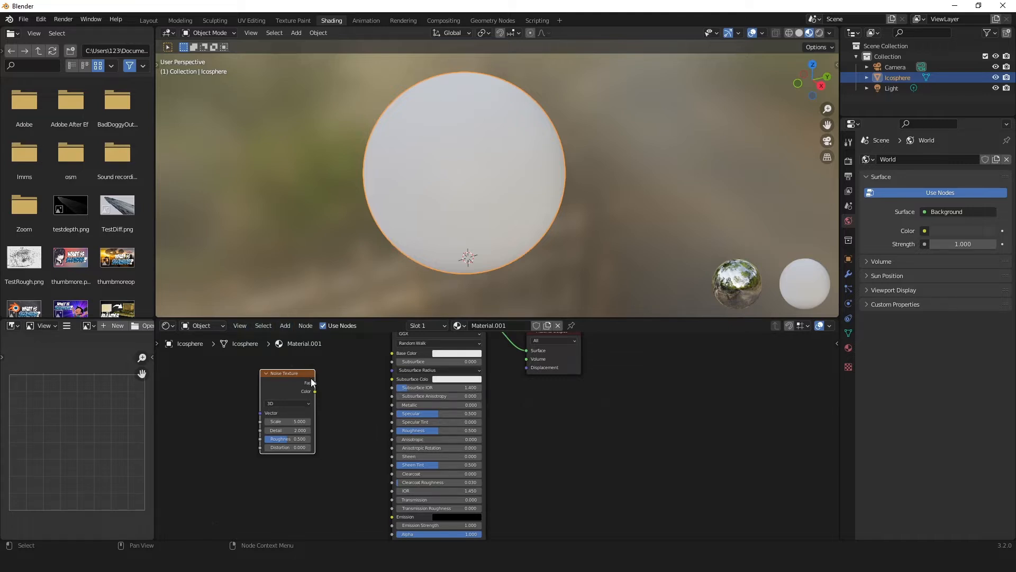
{"action": "left_click_drag", "start_coordinate": [316, 383], "coordinate": [396, 370]}
{"action": "scroll", "coordinate": [501, 188], "scroll_direction": "up", "scroll_amount": 3}
{"action": "scroll", "coordinate": [501, 188], "scroll_direction": "down", "scroll_amount": 3}
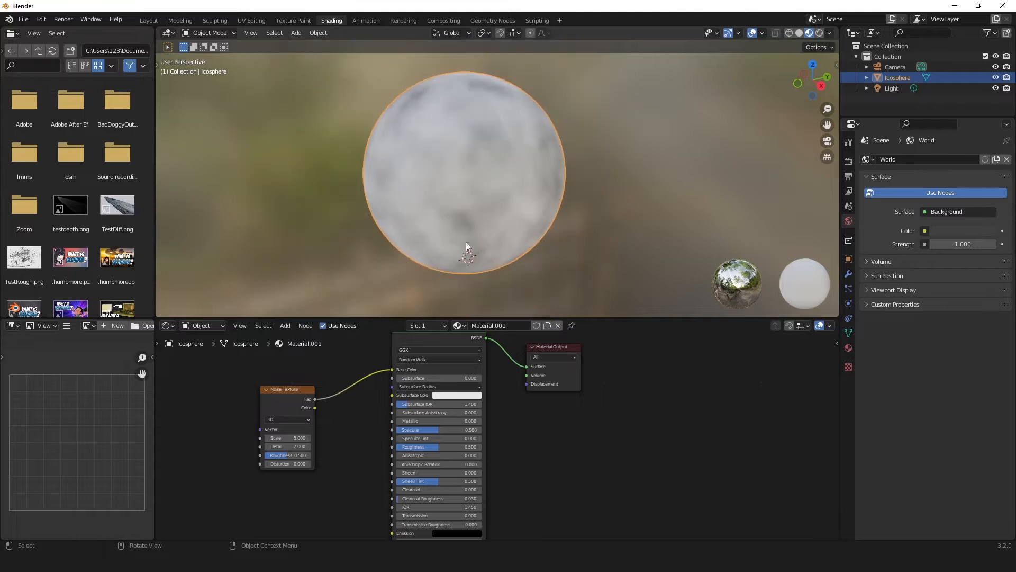
Set the Noise Texture's detail to 15 and its roughness to 0.750.
{"action": "left_click_drag", "start_coordinate": [288, 447], "coordinate": [371, 446]}
{"action": "scroll", "coordinate": [303, 248], "scroll_direction": "up", "scroll_amount": 3}
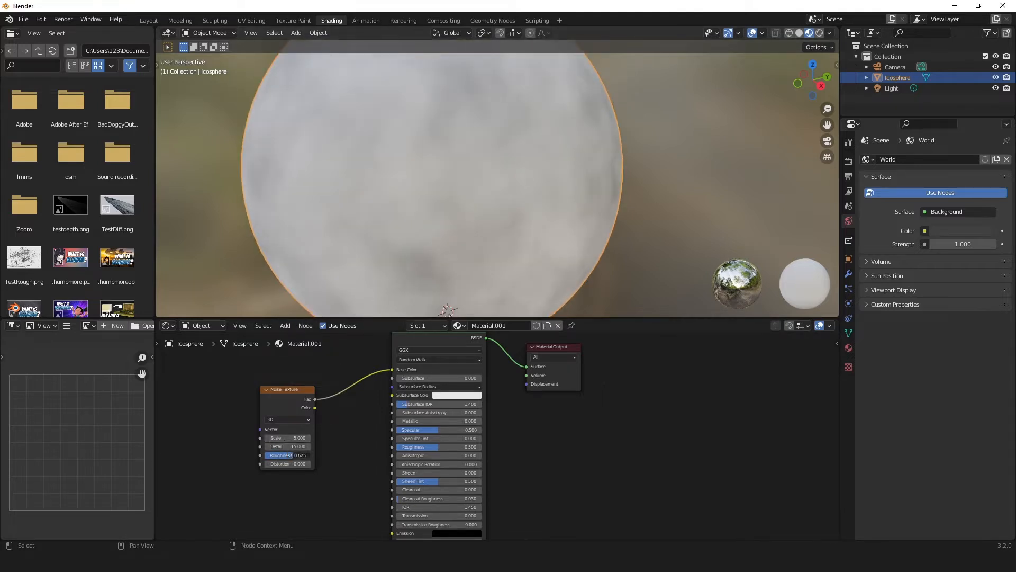
{"action": "left_click_drag", "start_coordinate": [286, 456], "coordinate": [270, 455]}
Insert a ColorRamp node on the link between the Noise Texture and the Principled BSDF.
{"action": "left_click", "coordinate": [282, 327]}
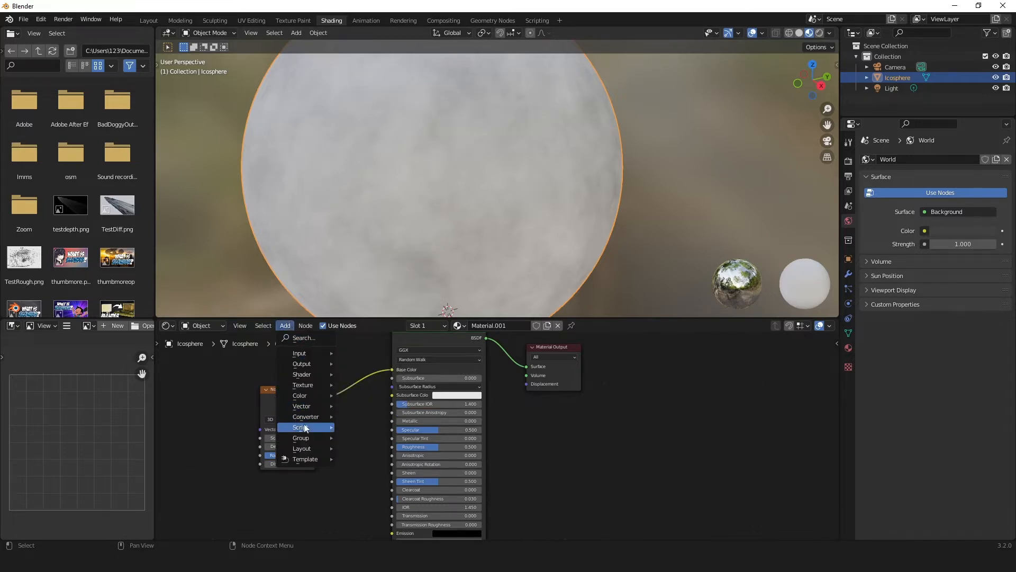
{"action": "mouse_move", "coordinate": [315, 415]}
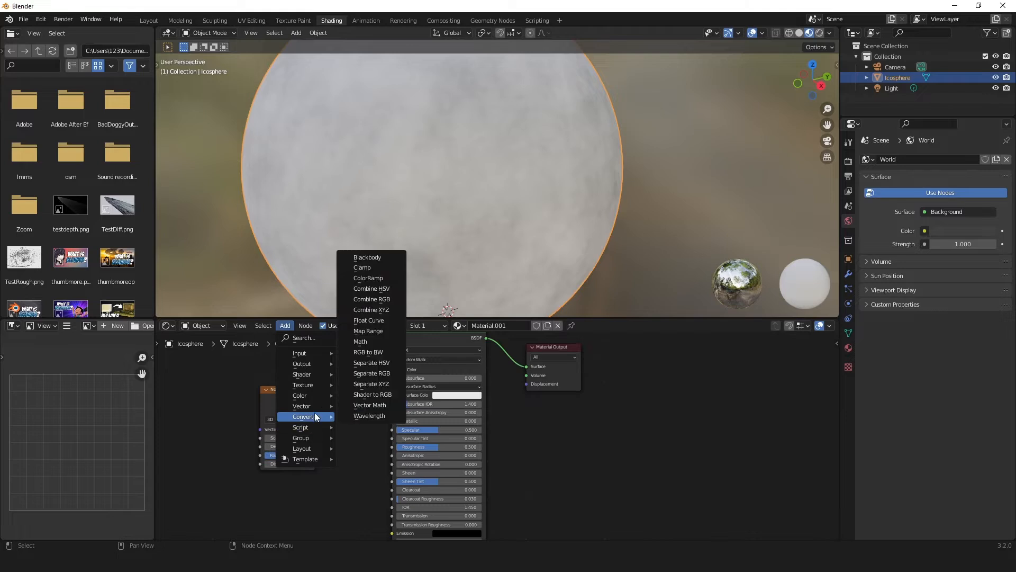
{"action": "left_click", "coordinate": [372, 278]}
{"action": "left_click", "coordinate": [393, 381]}
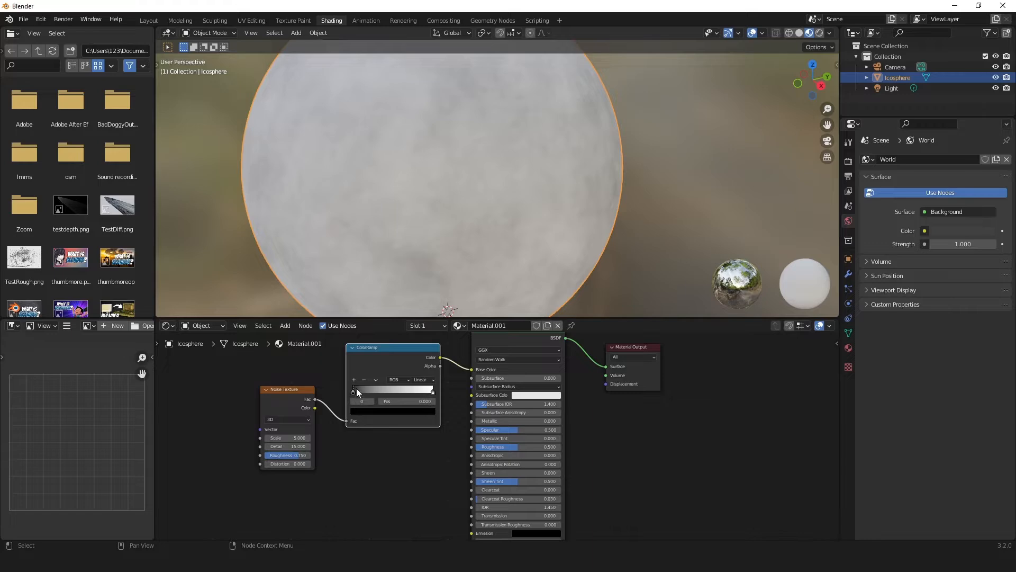
Move the ColorRamp's black stop inward to about 0.25 and select the white stop.
{"action": "left_click_drag", "start_coordinate": [357, 388], "coordinate": [384, 395]}
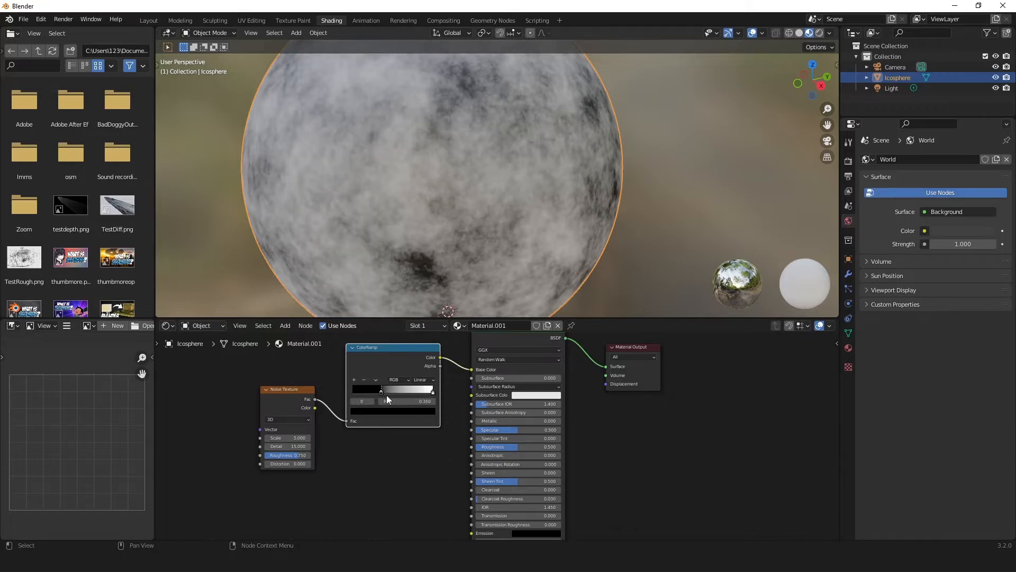
{"action": "middle_click_drag", "start_coordinate": [408, 179], "coordinate": [343, 217]}
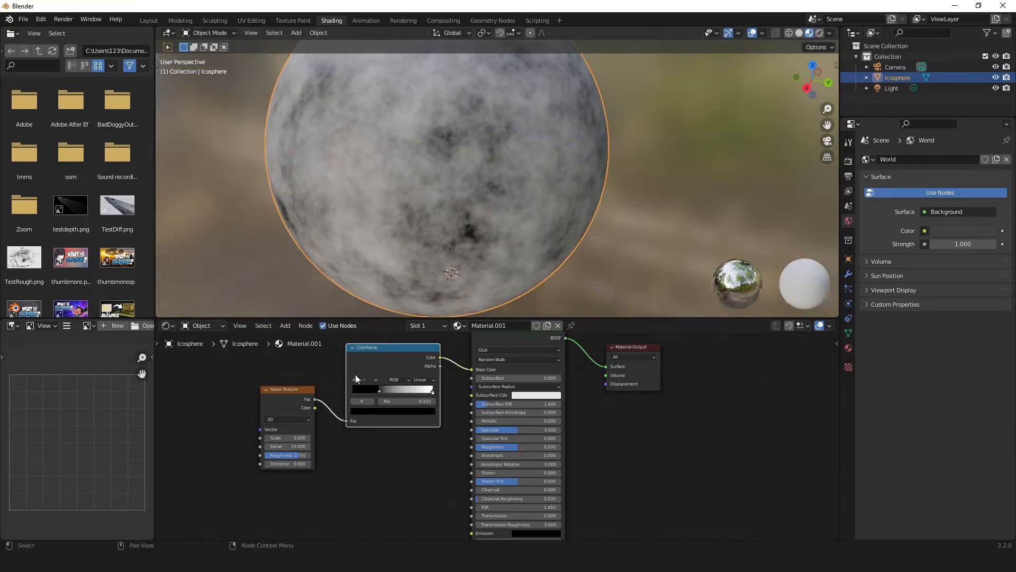
{"action": "left_click_drag", "start_coordinate": [382, 389], "coordinate": [434, 393]}
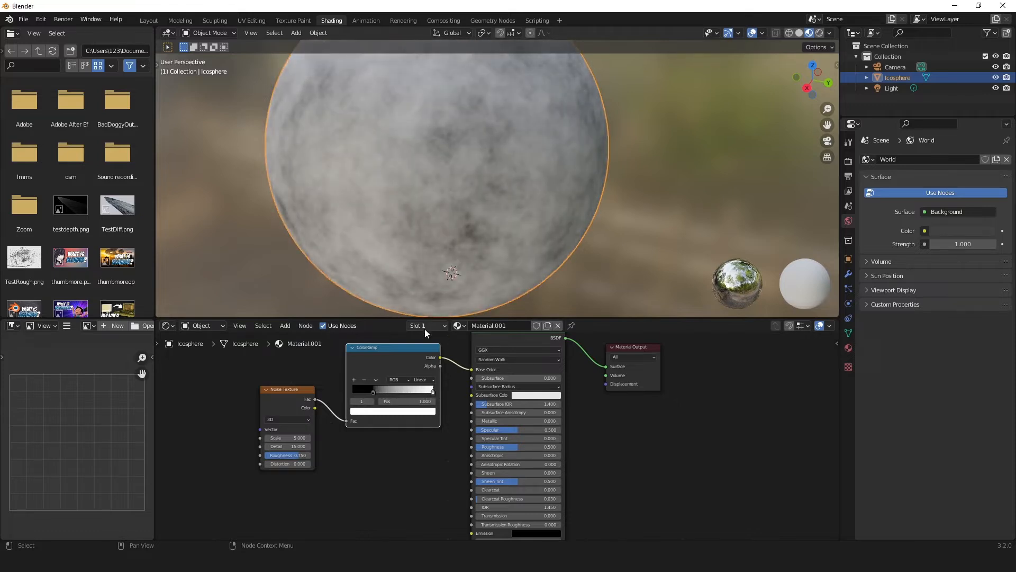
Lower the Noise Texture's roughness to about 0.69 and check the pattern around the sphere.
{"action": "left_click_drag", "start_coordinate": [293, 455], "coordinate": [288, 455]}
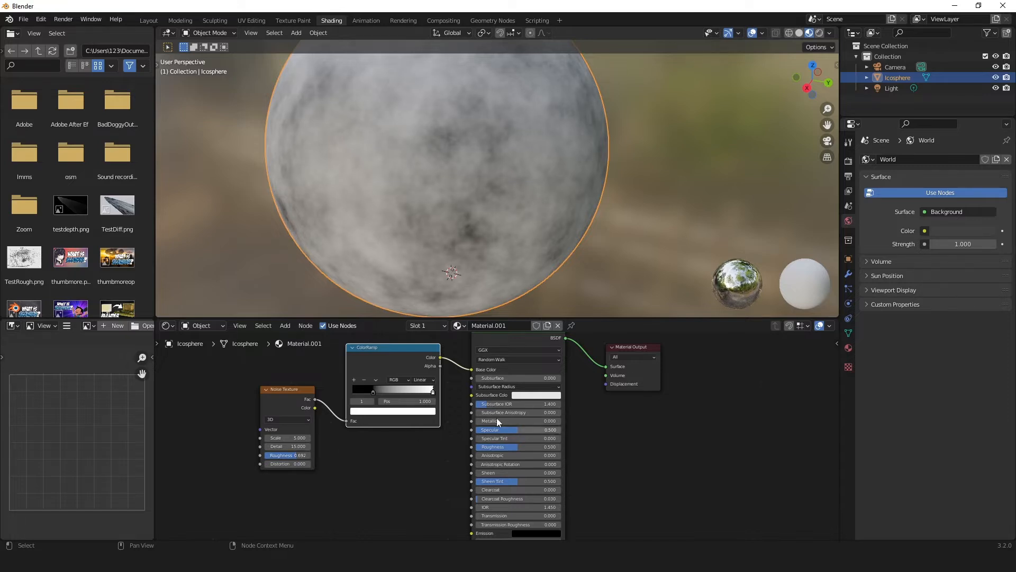
{"action": "middle_click_drag", "start_coordinate": [441, 205], "coordinate": [438, 315]}
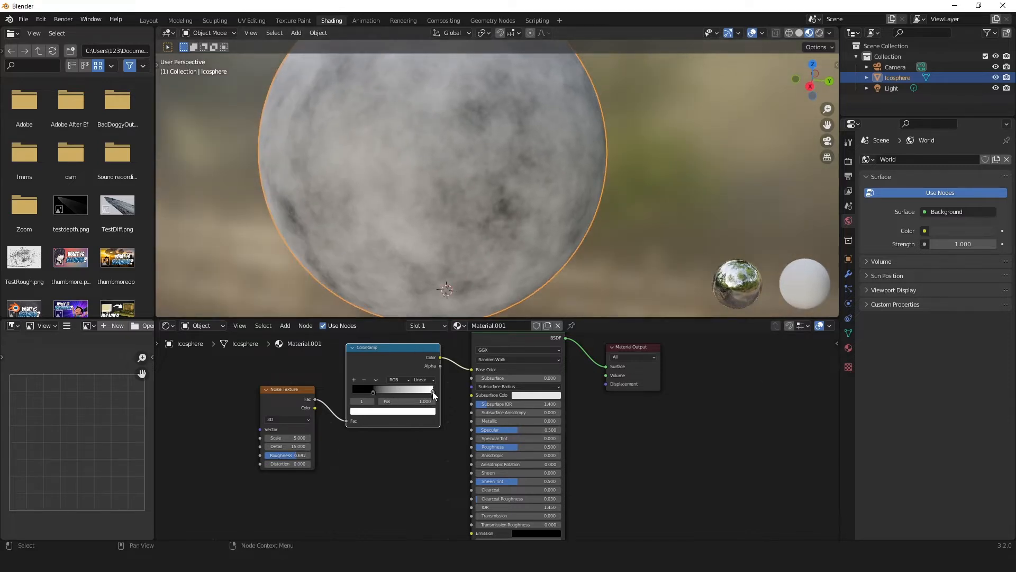
{"action": "middle_click_drag", "start_coordinate": [460, 227], "coordinate": [451, 218]}
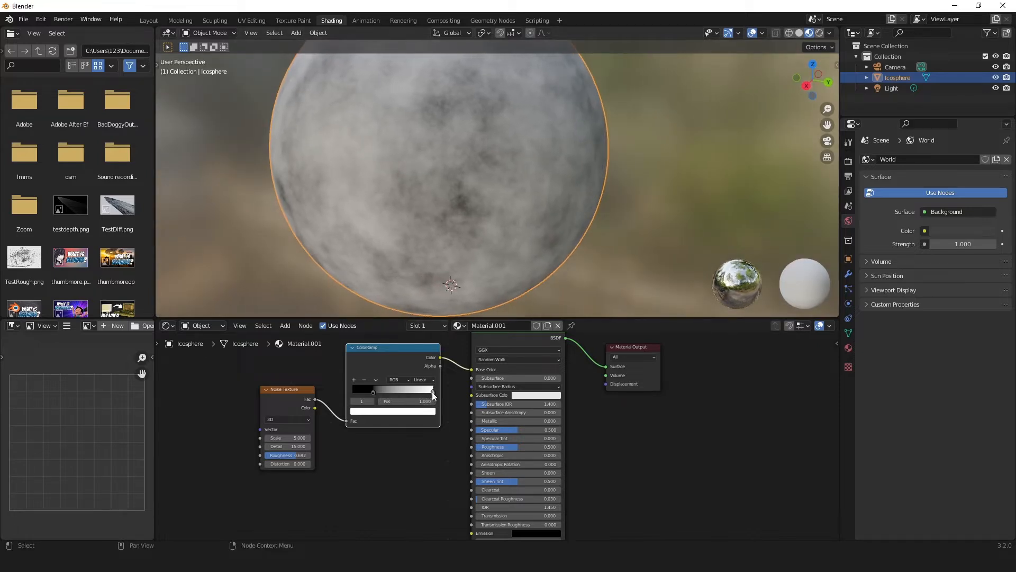
Change the ColorRamp's white stop to a slightly desaturated orange and select the black stop at 0.250.
{"action": "left_click", "coordinate": [423, 411]}
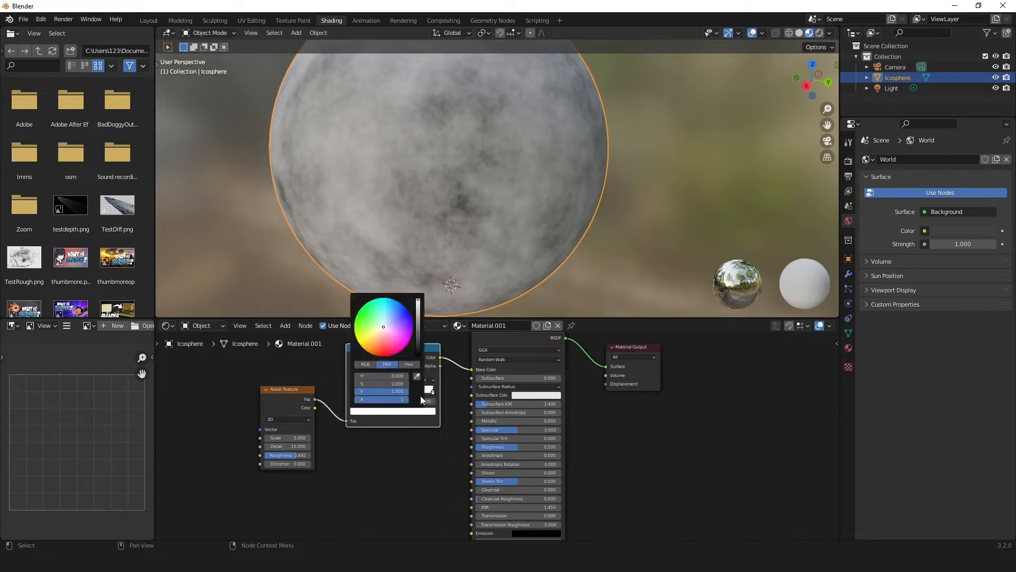
{"action": "left_click_drag", "start_coordinate": [383, 326], "coordinate": [365, 349]}
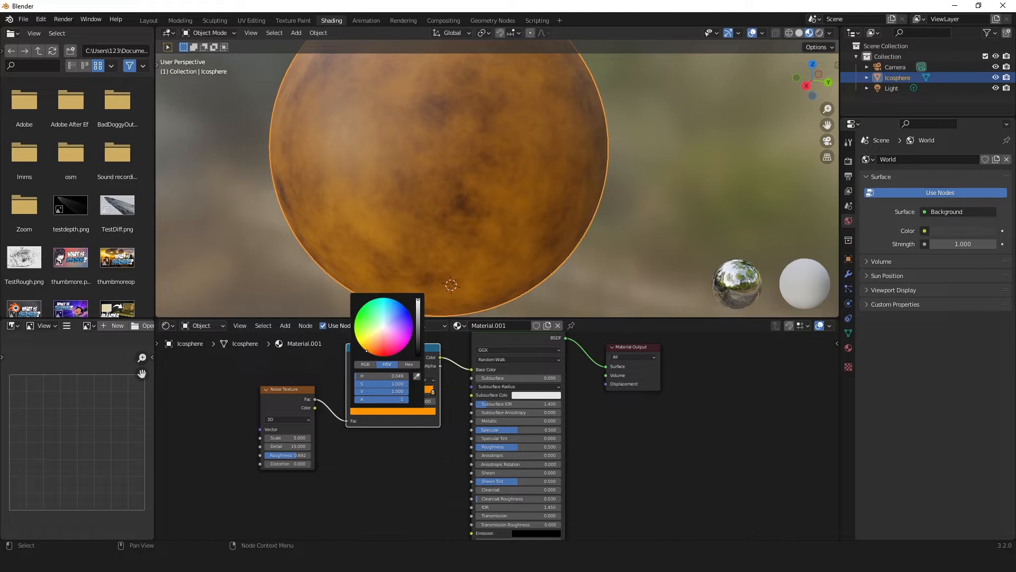
{"action": "left_click_drag", "start_coordinate": [395, 384], "coordinate": [407, 384]}
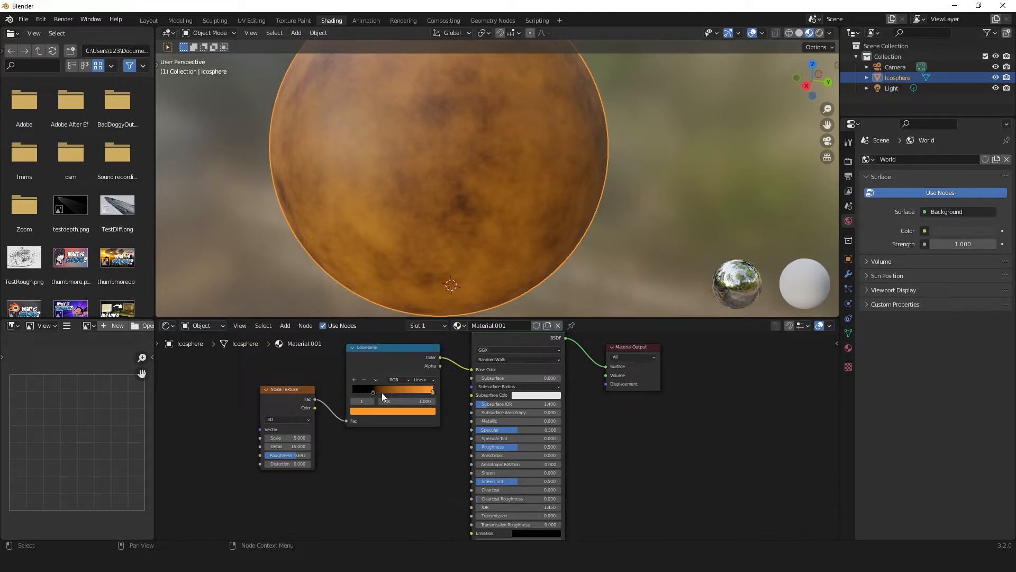
{"action": "left_click_drag", "start_coordinate": [382, 393], "coordinate": [374, 395]}
Move the ColorRamp node slightly down beside the Noise Texture node and inspect the orange surface.
{"action": "middle_click_drag", "start_coordinate": [473, 155], "coordinate": [541, 264]}
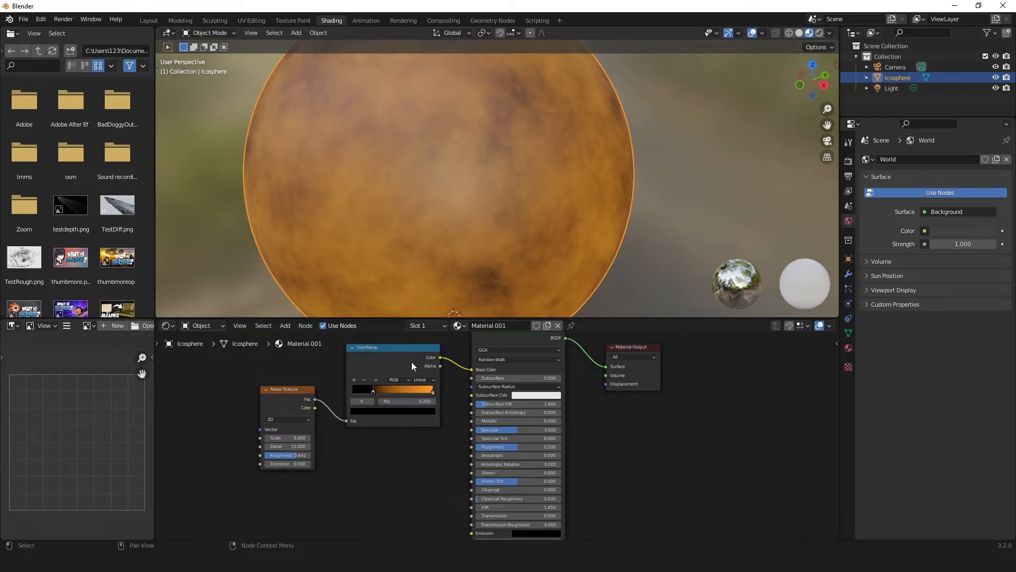
{"action": "left_click_drag", "start_coordinate": [395, 359], "coordinate": [398, 386]}
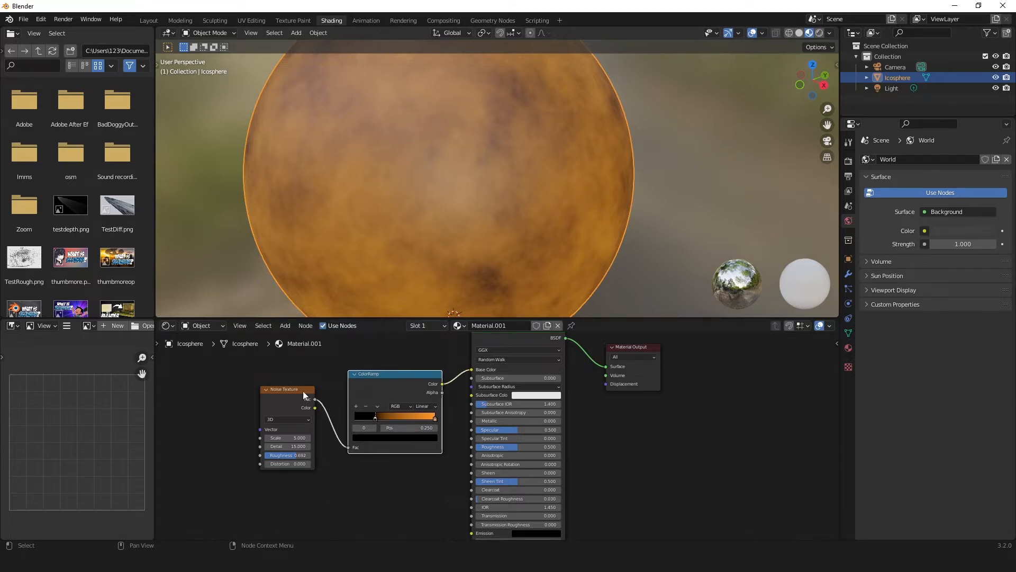
{"action": "middle_click_drag", "start_coordinate": [455, 219], "coordinate": [475, 191]}
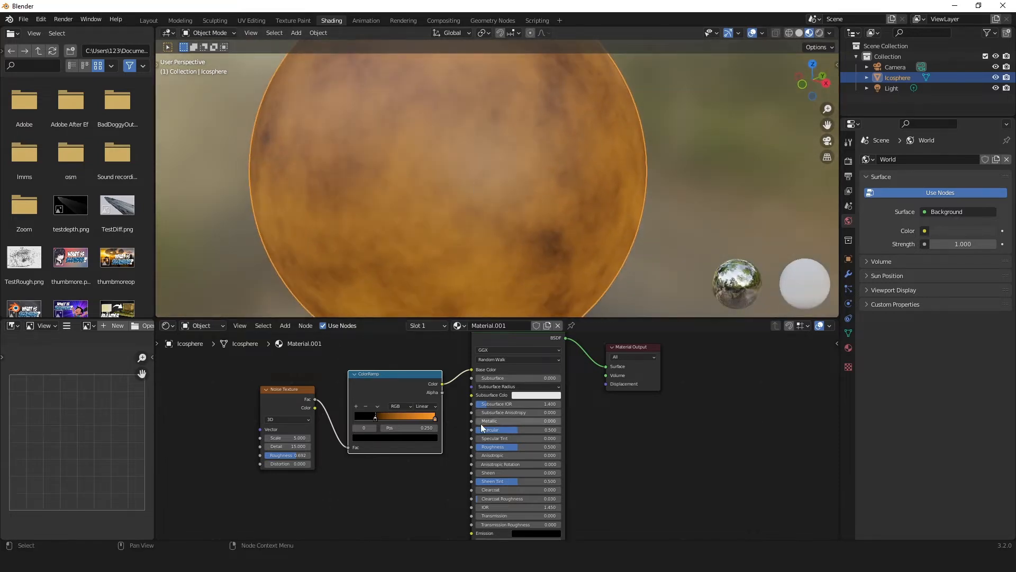
Set the Principled BSDF's metallic value to 1.000 and inspect the sphere's surface from other angles.
{"action": "left_click_drag", "start_coordinate": [480, 422], "coordinate": [560, 421]}
{"action": "middle_click_drag", "start_coordinate": [569, 227], "coordinate": [320, 170]}
{"action": "middle_click_drag", "start_coordinate": [504, 125], "coordinate": [565, 175]}
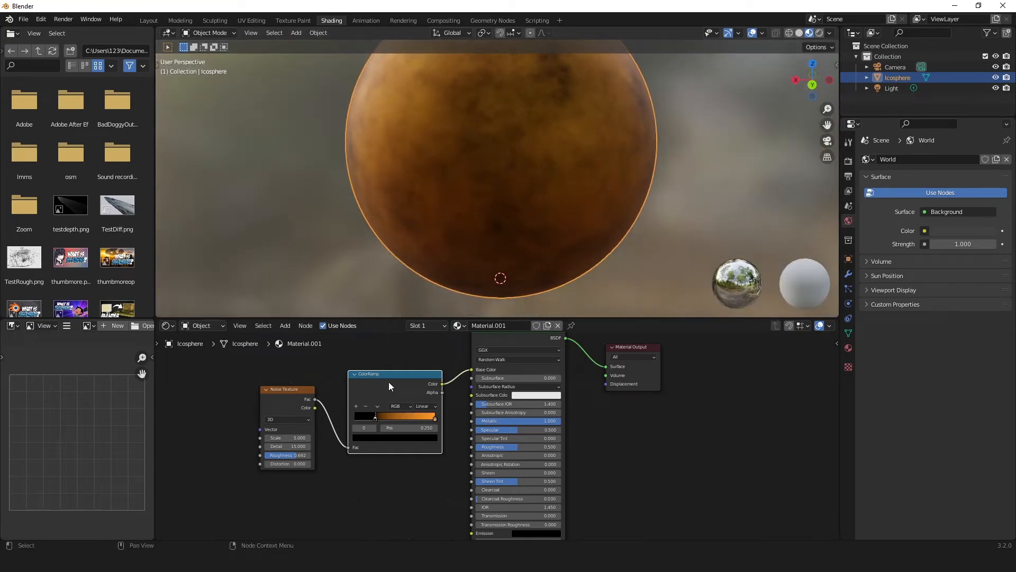
{"action": "left_click", "coordinate": [289, 328]}
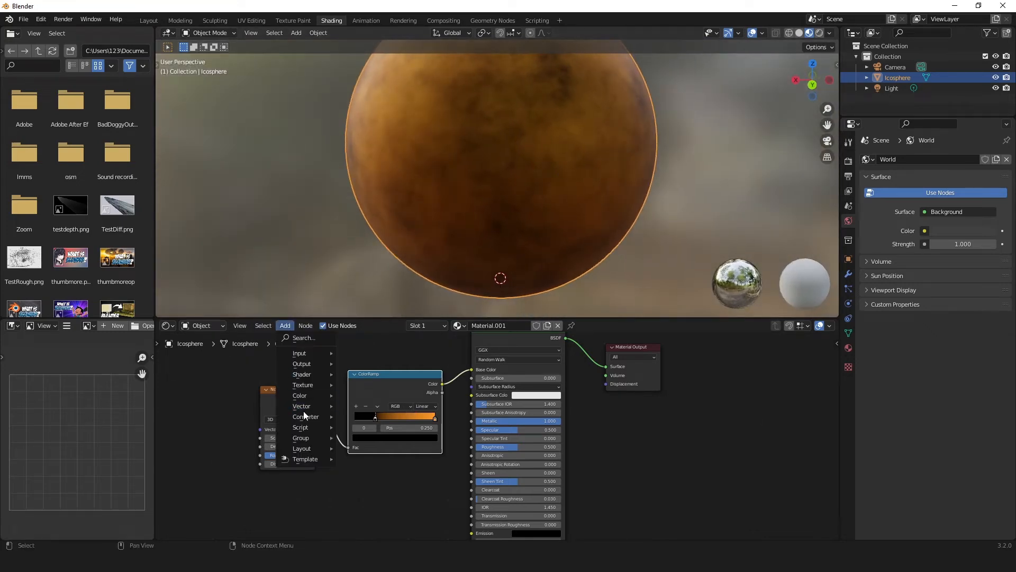
{"action": "mouse_move", "coordinate": [312, 357]}
{"action": "left_click", "coordinate": [386, 268]}
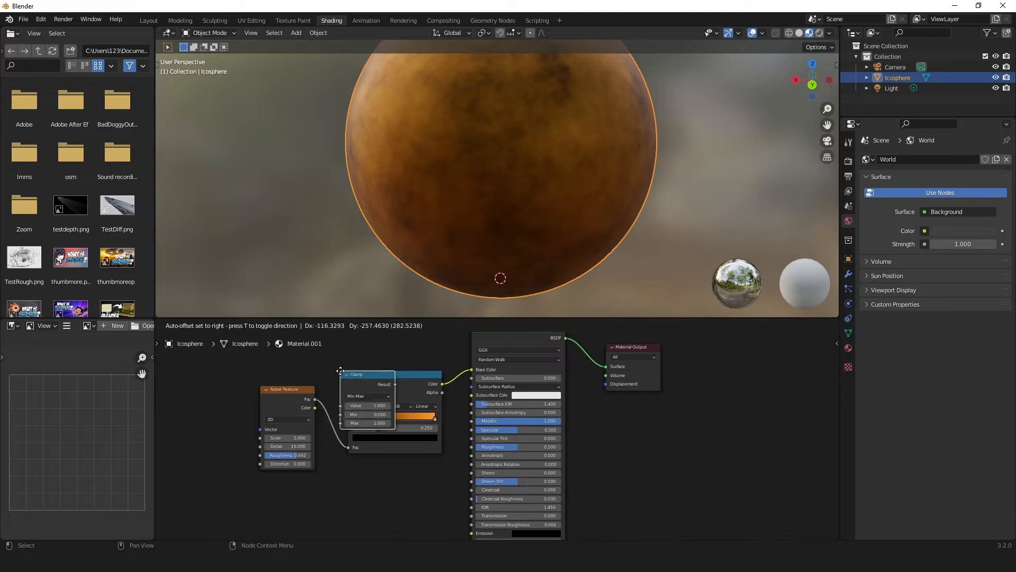
{"action": "key", "text": "Escape"}
Add a second ColorRamp node and place it below the orange one.
{"action": "left_click", "coordinate": [288, 325]}
{"action": "mouse_move", "coordinate": [313, 421]}
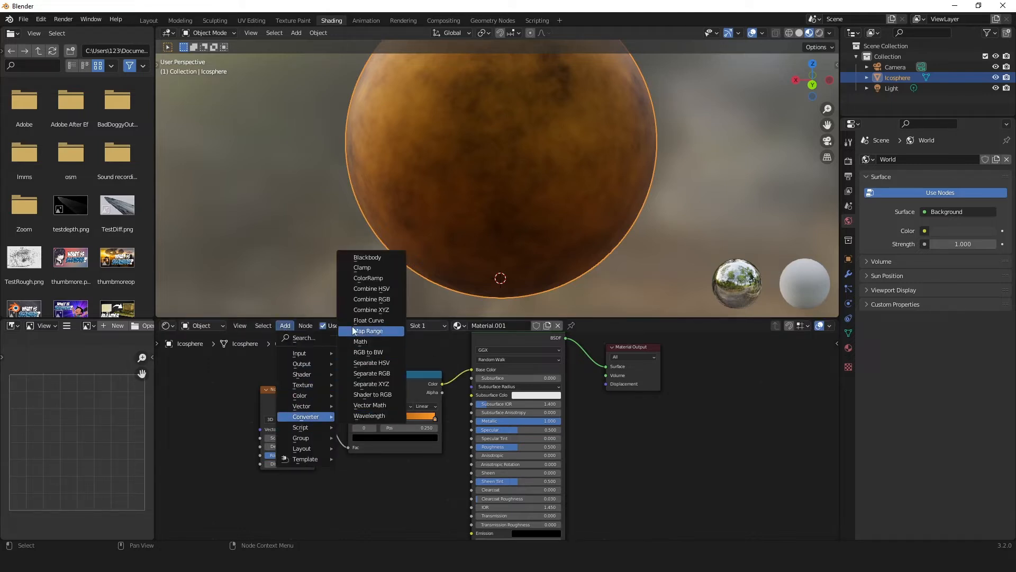
{"action": "left_click", "coordinate": [371, 280]}
{"action": "left_click", "coordinate": [351, 465]}
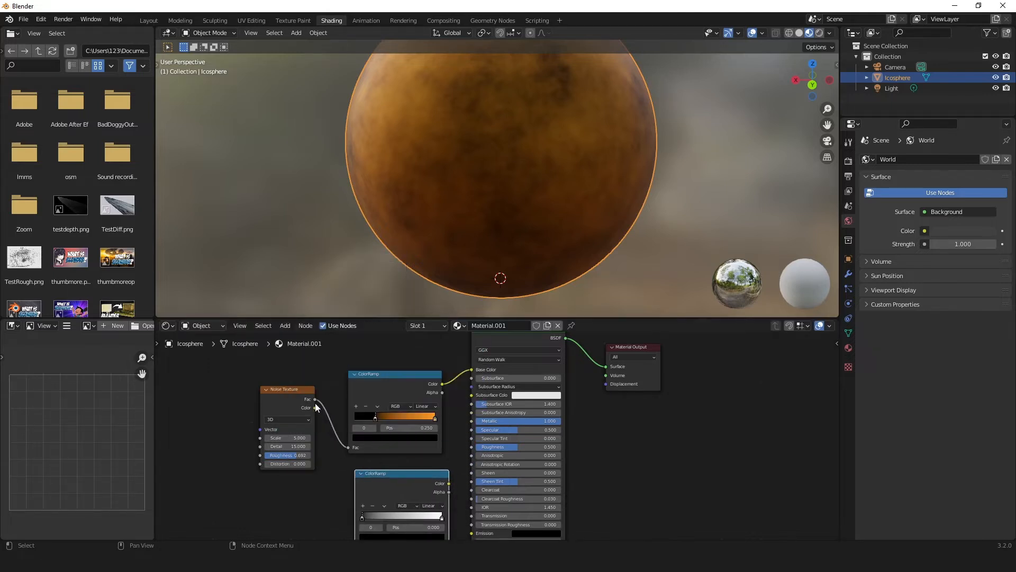
Link the Noise Texture's Fac output to the new ColorRamp and its Color output to the shader's Roughness, and inspect the sphere up close.
{"action": "scroll", "coordinate": [306, 481], "scroll_direction": "down", "scroll_amount": 1}
{"action": "left_click_drag", "start_coordinate": [340, 405], "coordinate": [383, 459]}
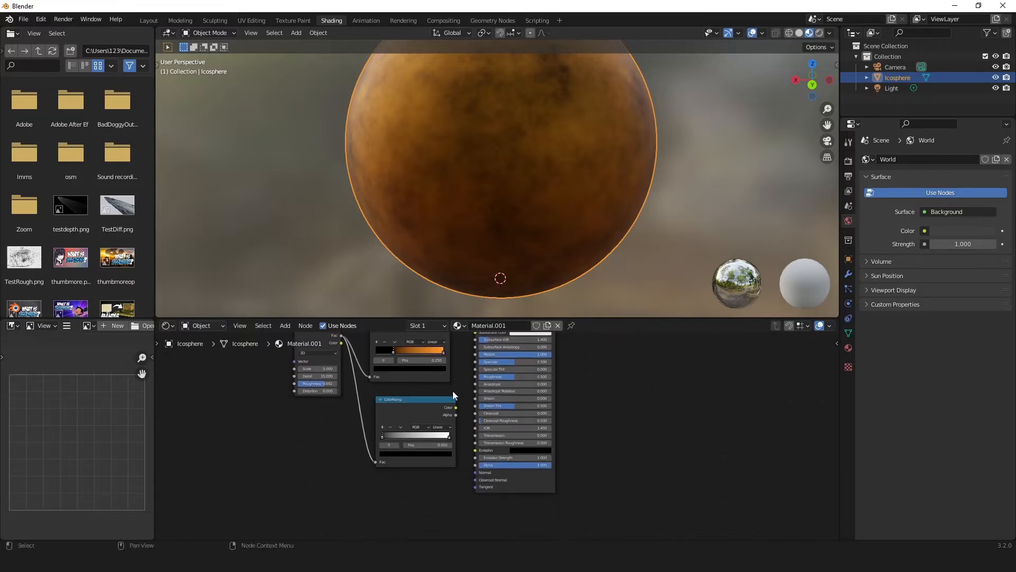
{"action": "left_click_drag", "start_coordinate": [456, 407], "coordinate": [480, 384]}
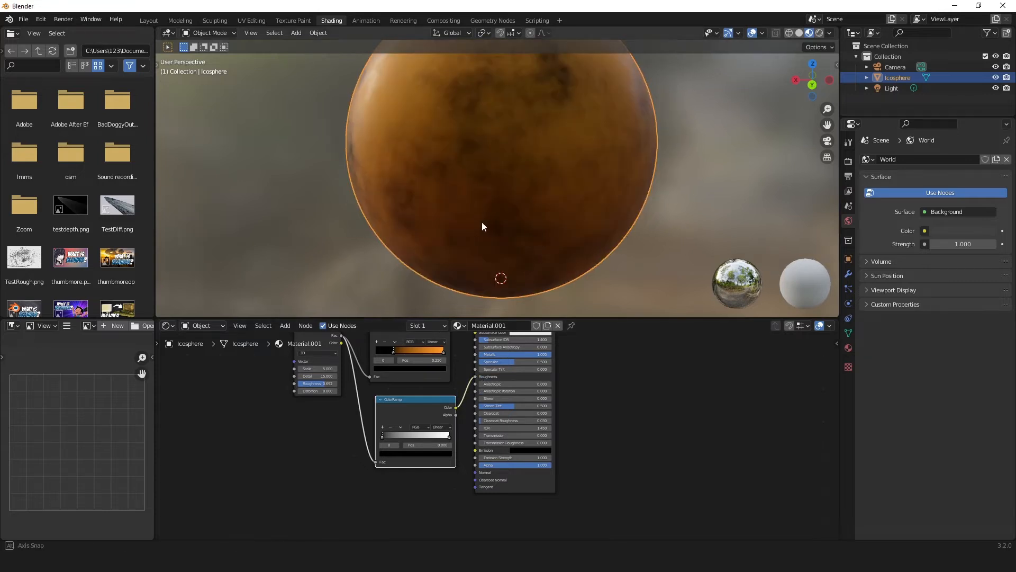
{"action": "middle_click_drag", "start_coordinate": [481, 221], "coordinate": [503, 241]}
{"action": "scroll", "coordinate": [486, 257], "scroll_direction": "up", "scroll_amount": 2}
{"action": "scroll", "coordinate": [503, 241], "scroll_direction": "up", "scroll_amount": 1}
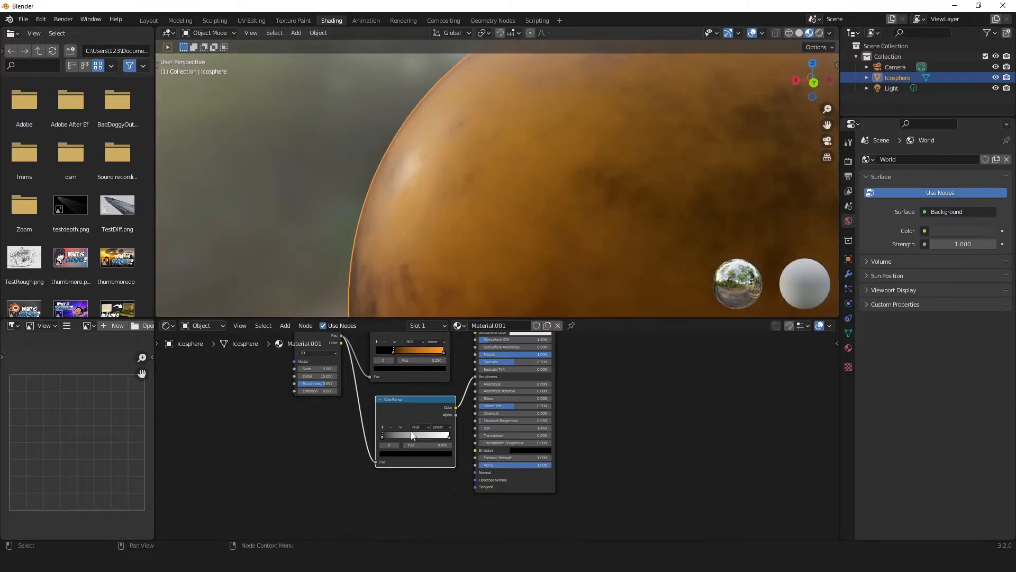
Reverse the roughness ColorRamp's stops, with white at 0.209 and black toward the opposite end, and inspect the reflections.
{"action": "left_click_drag", "start_coordinate": [381, 431], "coordinate": [420, 440]}
{"action": "middle_click_drag", "start_coordinate": [482, 247], "coordinate": [503, 181]}
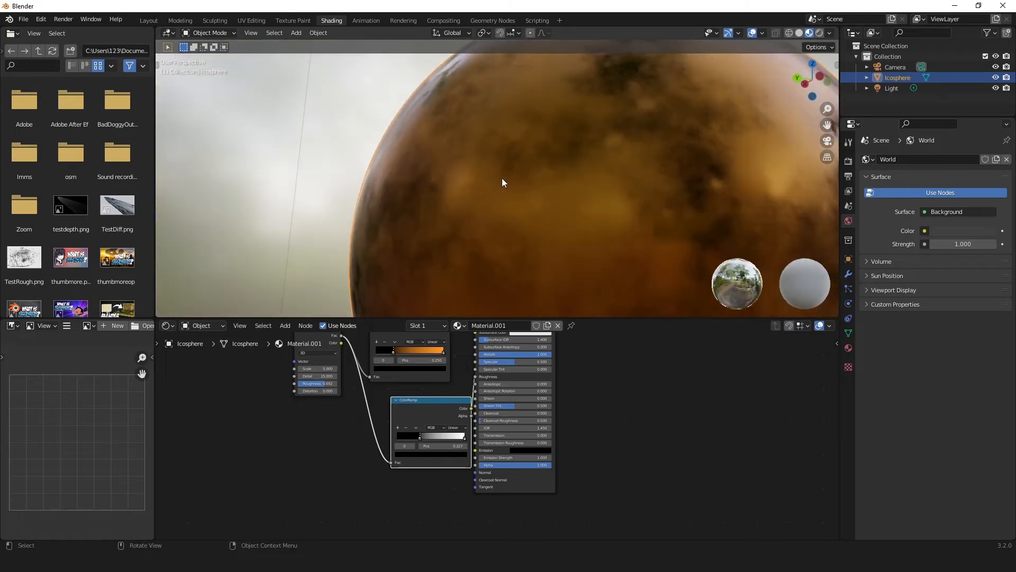
{"action": "scroll", "coordinate": [496, 193], "scroll_direction": "down", "scroll_amount": 3}
{"action": "mouse_move", "coordinate": [421, 437]}
{"action": "left_mouse_down"}
{"action": "mouse_move", "coordinate": [464, 439]}
{"action": "mouse_move", "coordinate": [408, 440]}
{"action": "left_mouse_up"}
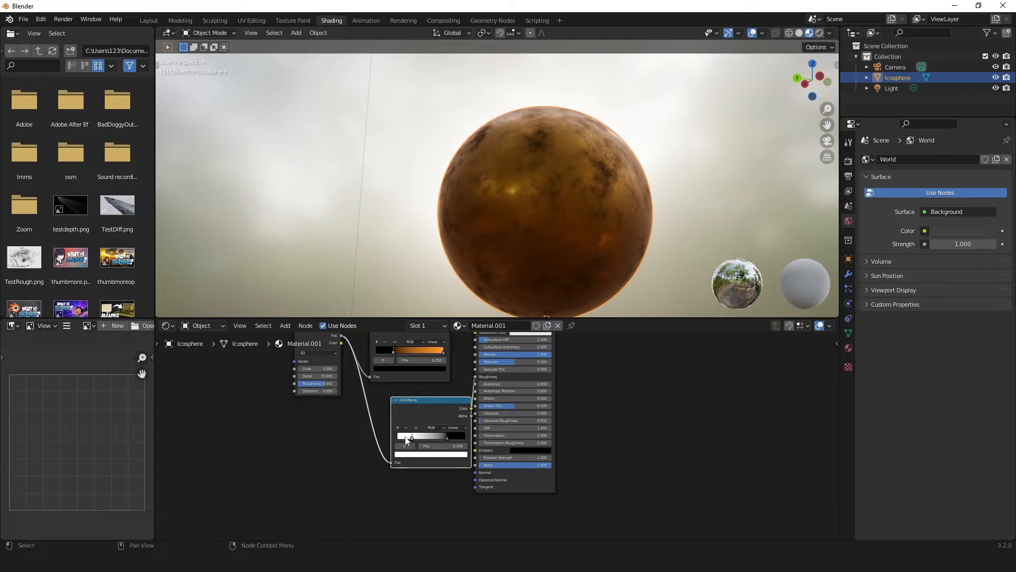
{"action": "middle_click_drag", "start_coordinate": [561, 193], "coordinate": [581, 227]}
{"action": "scroll", "coordinate": [577, 186], "scroll_direction": "up", "scroll_amount": 5}
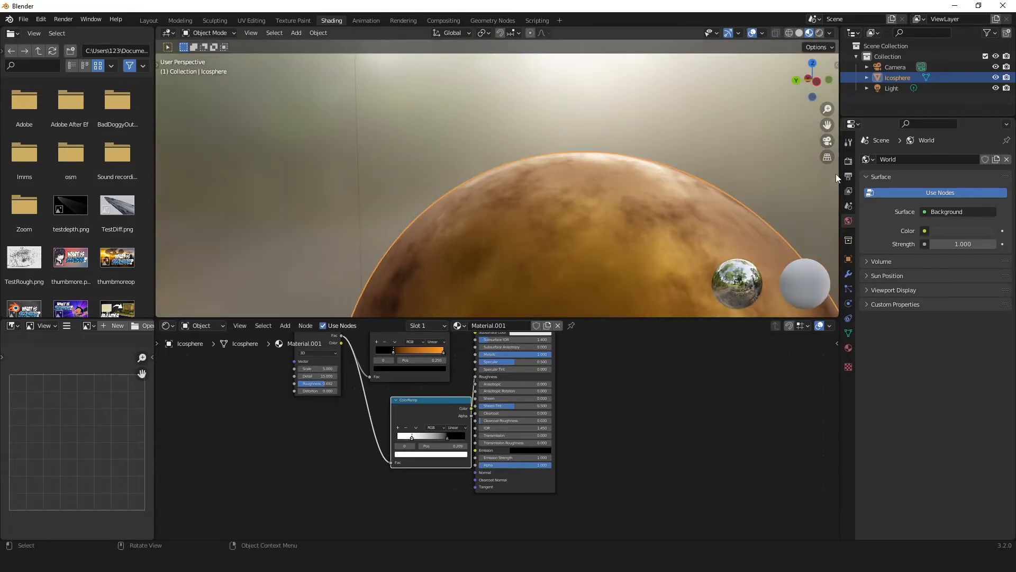
Enable Bloom in the render settings with intensity 0.100 and radius about 5.956, and check the glow around the sphere.
{"action": "left_click", "coordinate": [848, 161]}
{"action": "left_click", "coordinate": [878, 249]}
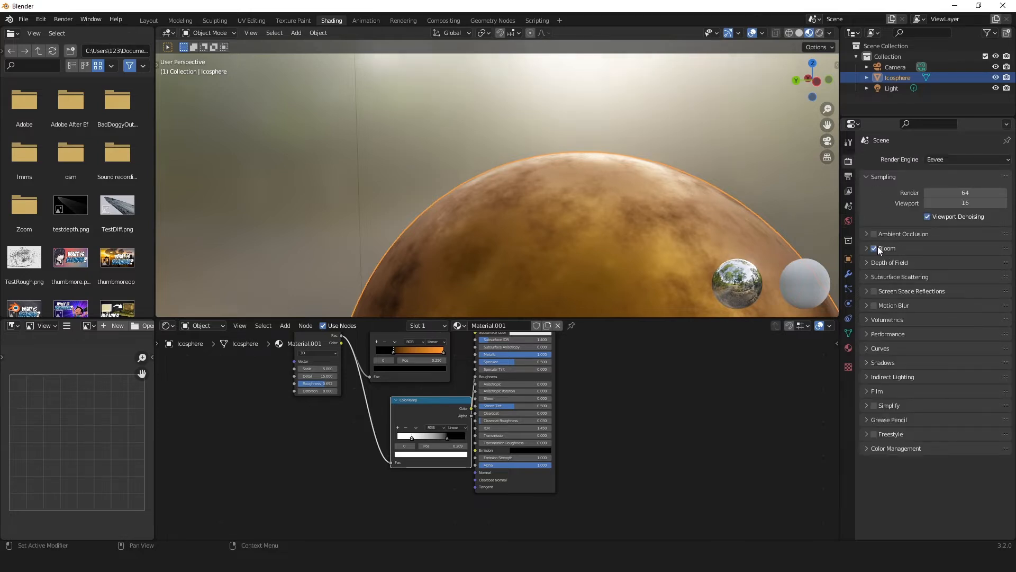
{"action": "left_click", "coordinate": [866, 249]}
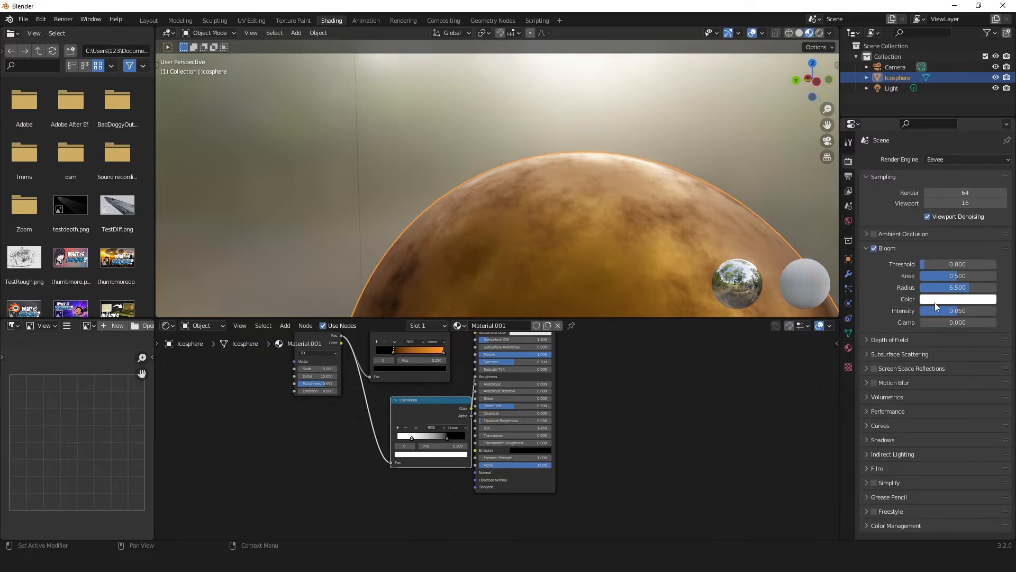
{"action": "left_click_drag", "start_coordinate": [935, 311], "coordinate": [933, 287]}
{"action": "middle_click_drag", "start_coordinate": [617, 171], "coordinate": [506, 272]}
{"action": "middle_click_drag", "start_coordinate": [540, 243], "coordinate": [347, 220]}
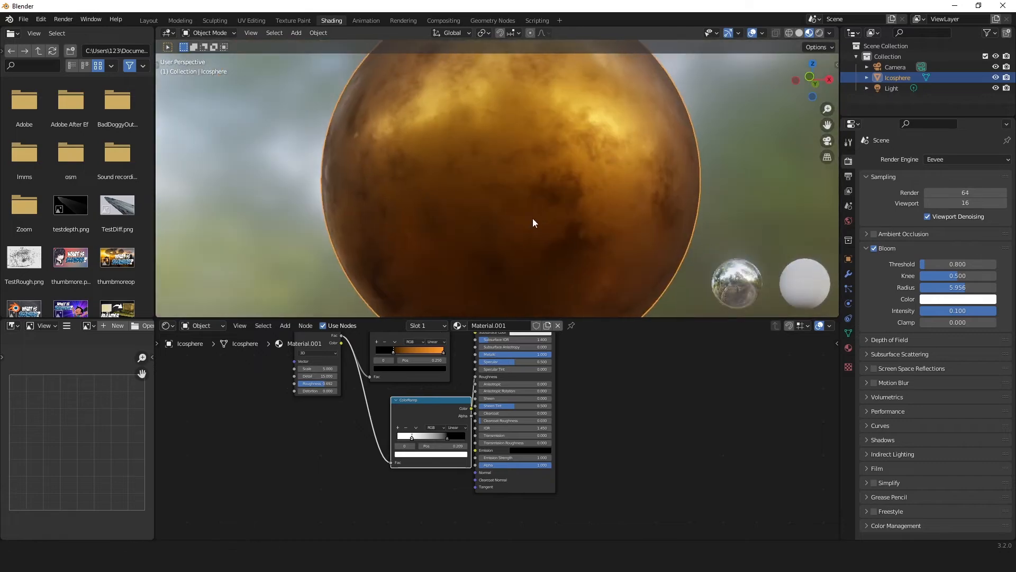
{"action": "scroll", "coordinate": [509, 251], "scroll_direction": "down", "scroll_amount": 5}
Move the roughness ColorRamp node clear of the shader node and add a Bump node below them.
{"action": "left_click_drag", "start_coordinate": [438, 418], "coordinate": [410, 399]}
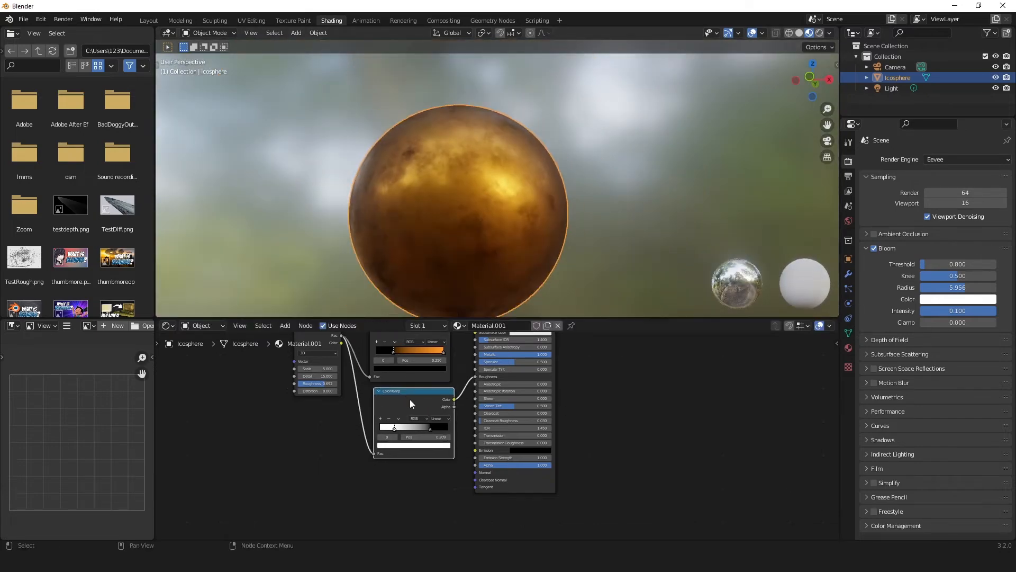
{"action": "left_click", "coordinate": [286, 326]}
{"action": "mouse_move", "coordinate": [307, 406]}
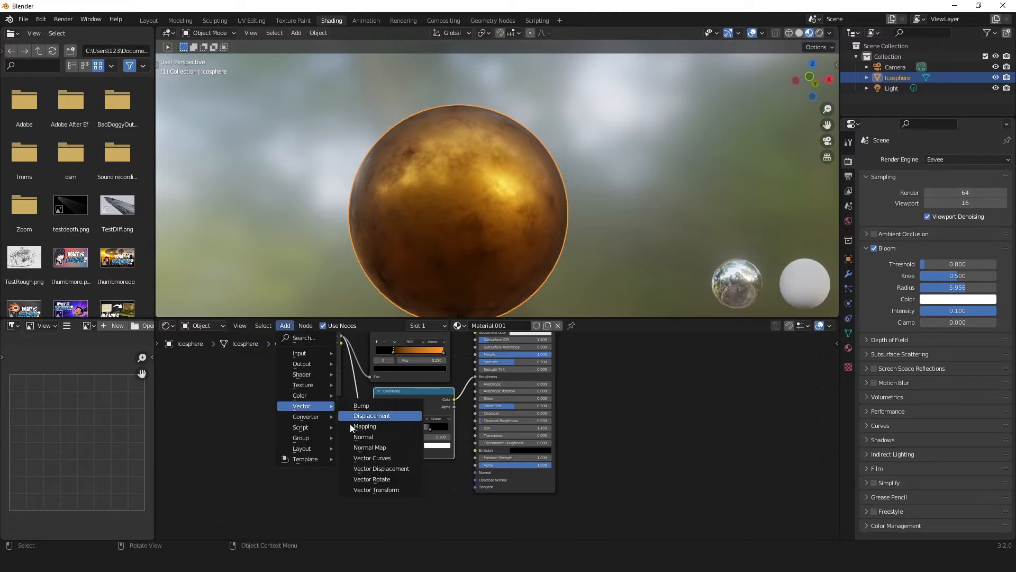
{"action": "left_click", "coordinate": [364, 406]}
{"action": "left_click", "coordinate": [435, 488]}
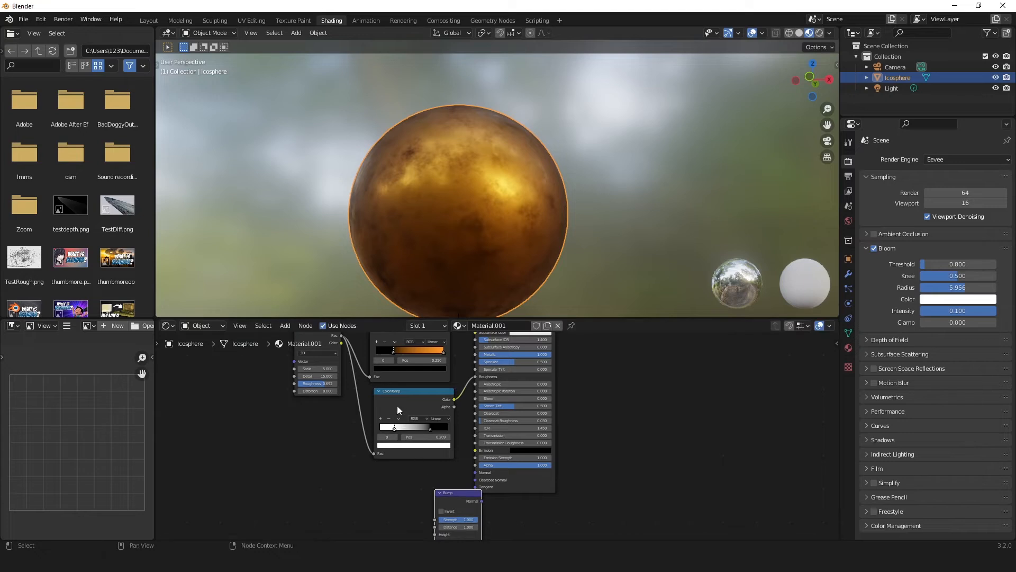
Duplicate the roughness ColorRamp node and place the copy beside the Bump node.
{"action": "left_click", "coordinate": [393, 390]}
{"action": "key", "text": "shift+d"}
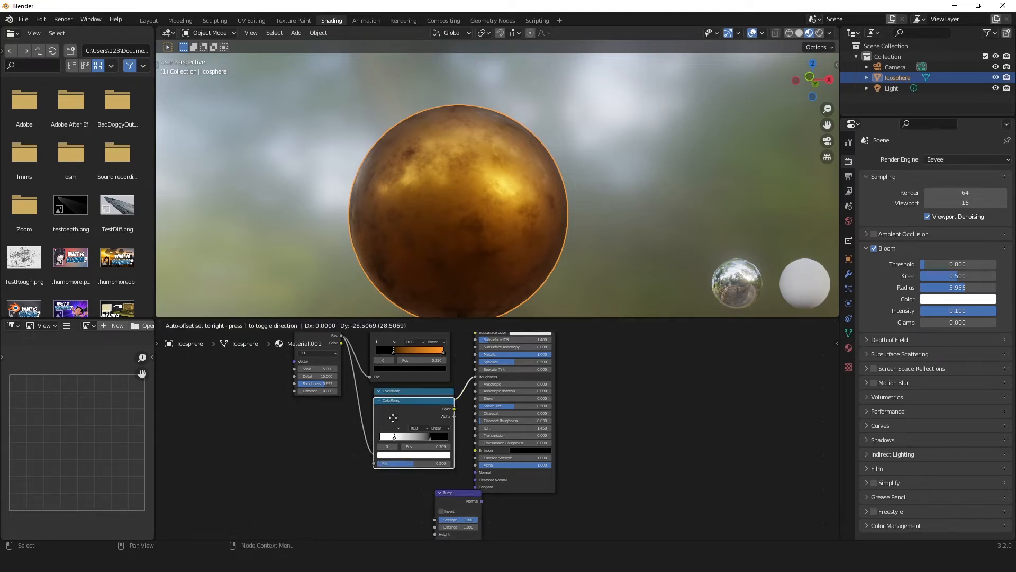
{"action": "left_click", "coordinate": [350, 492]}
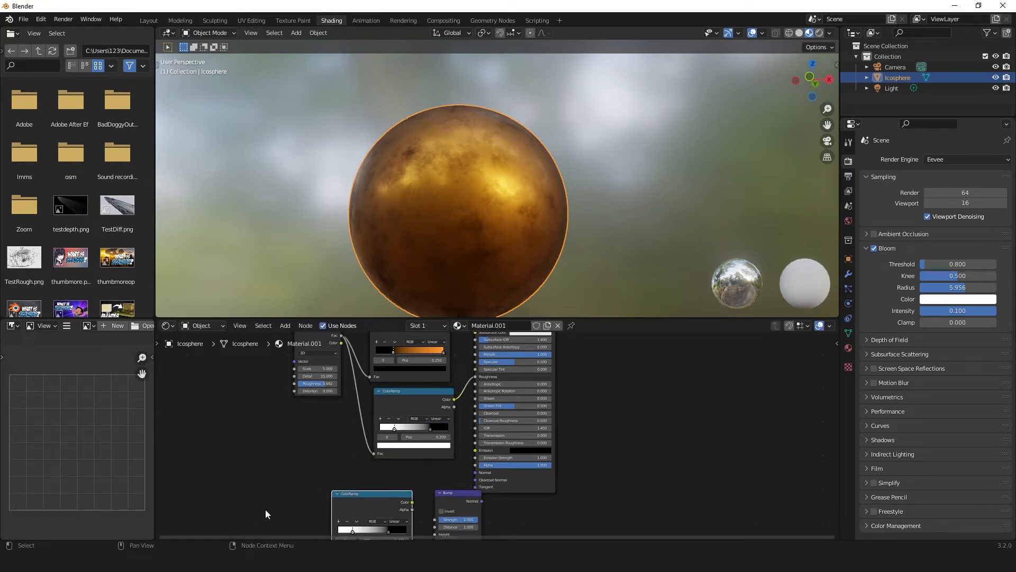
Link the Noise Texture to the duplicated ColorRamp, that ramp's Color to the Bump node's Distance, and the Bump output to the shader's Normal.
{"action": "scroll", "coordinate": [336, 465], "scroll_direction": "down", "scroll_amount": 1}
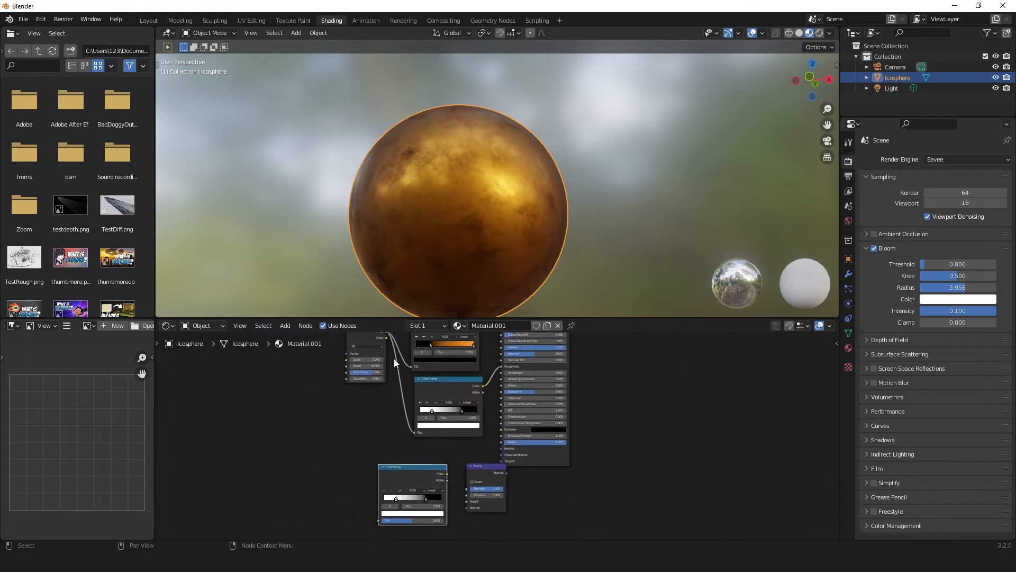
{"action": "scroll", "coordinate": [391, 358], "scroll_direction": "down", "scroll_amount": 1}
{"action": "left_click_drag", "start_coordinate": [402, 347], "coordinate": [396, 507]}
{"action": "left_click_drag", "start_coordinate": [407, 465], "coordinate": [472, 485]}
{"action": "left_click_drag", "start_coordinate": [478, 463], "coordinate": [501, 447]}
{"action": "key", "text": "Escape"}
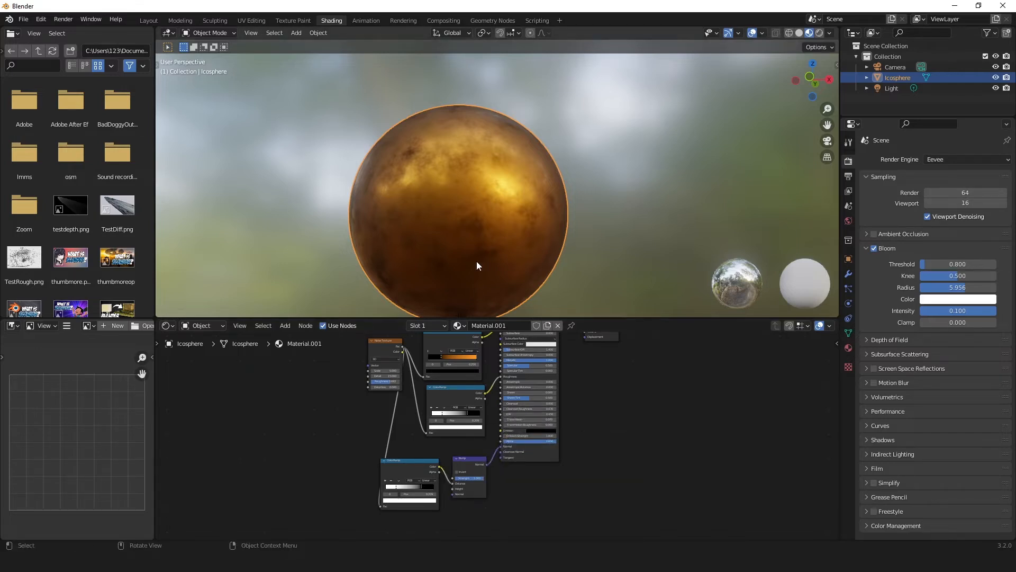
Move the ColorRamp link on the Bump node from Distance to Height and inspect the bumpy surface around the sphere.
{"action": "scroll", "coordinate": [479, 254], "scroll_direction": "up", "scroll_amount": 3}
{"action": "scroll", "coordinate": [481, 246], "scroll_direction": "up", "scroll_amount": 2}
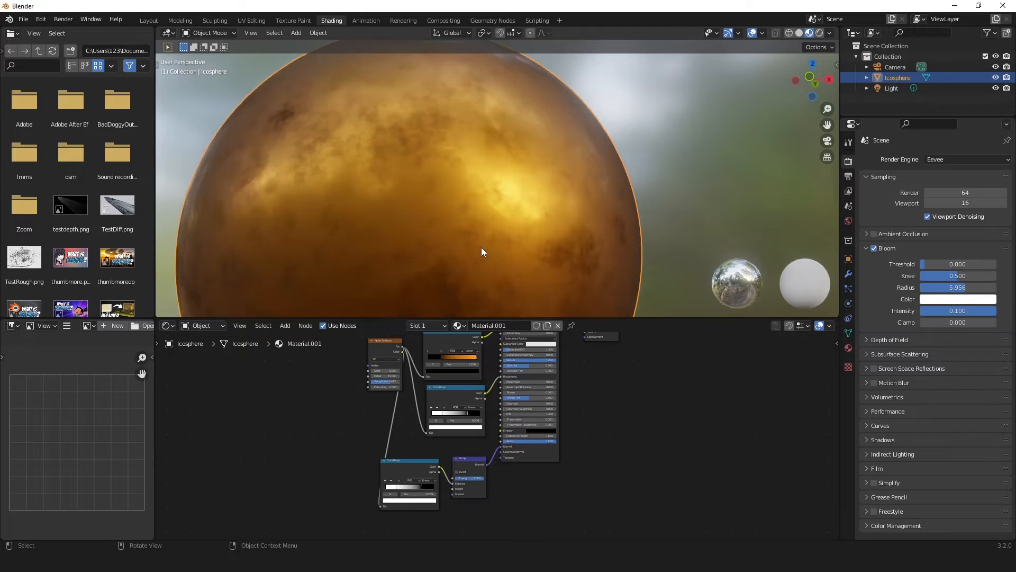
{"action": "scroll", "coordinate": [518, 283], "scroll_direction": "up", "scroll_amount": 1}
{"action": "scroll", "coordinate": [504, 509], "scroll_direction": "up", "scroll_amount": 2}
{"action": "scroll", "coordinate": [504, 508], "scroll_direction": "up", "scroll_amount": 2}
{"action": "middle_click_drag", "start_coordinate": [504, 508], "coordinate": [553, 427]}
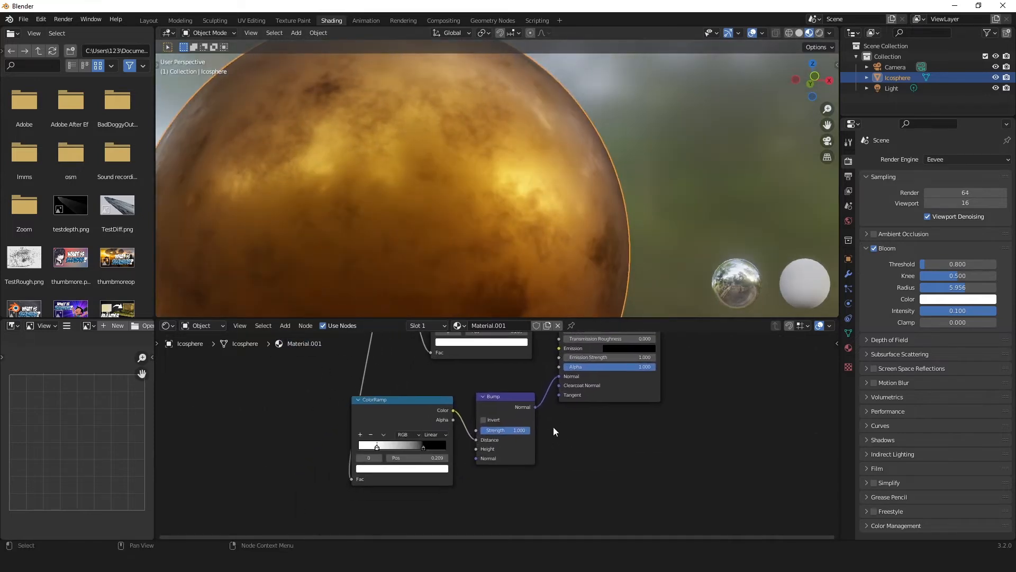
{"action": "left_click_drag", "start_coordinate": [475, 437], "coordinate": [475, 449]}
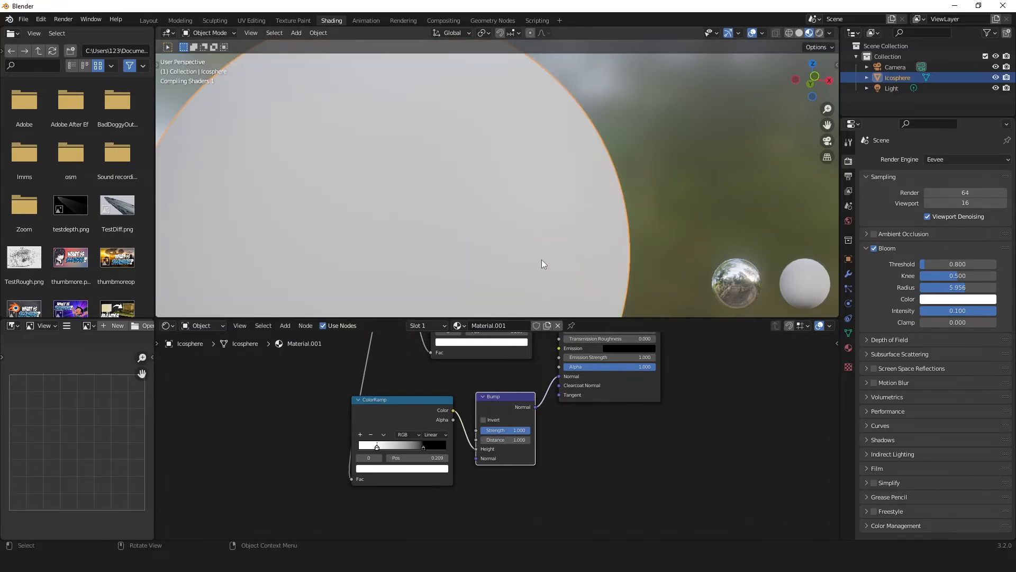
{"action": "middle_click_drag", "start_coordinate": [541, 259], "coordinate": [461, 236]}
{"action": "scroll", "coordinate": [609, 264], "scroll_direction": "down", "scroll_amount": 8}
{"action": "scroll", "coordinate": [462, 236], "scroll_direction": "up", "scroll_amount": 5}
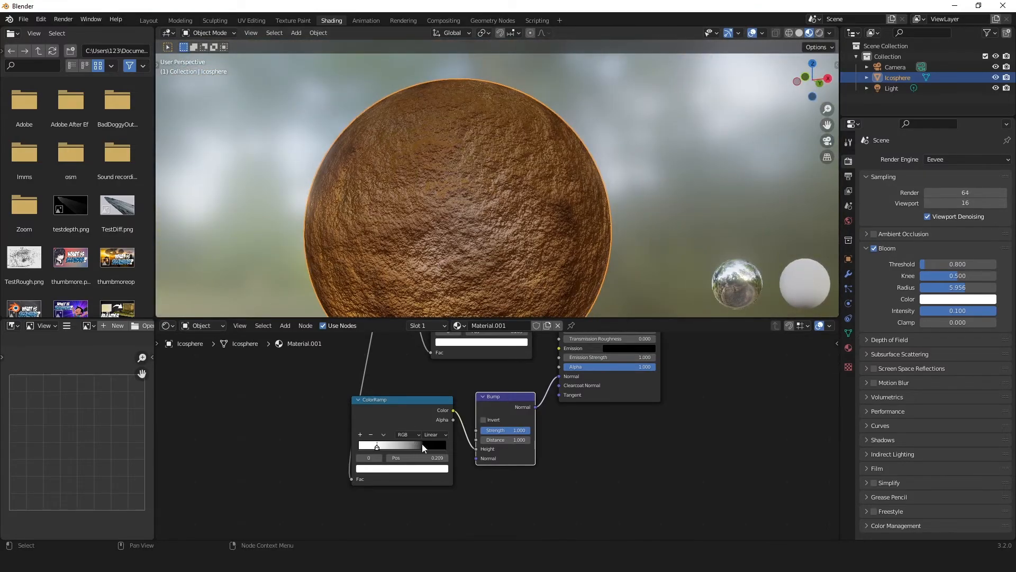
Reduce the Bump node's distance to 0.300.
{"action": "left_click", "coordinate": [499, 439]}
{"action": "type", "text": "0.2"}
{"action": "key", "text": "Return"}
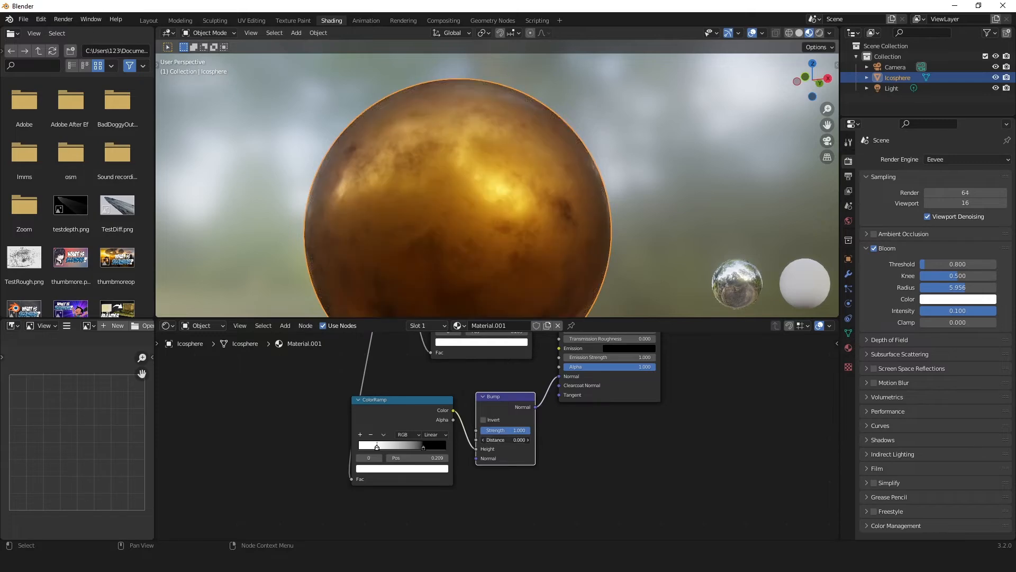
{"action": "mouse_move", "coordinate": [499, 439]}
{"action": "left_mouse_down"}
{"action": "mouse_move", "coordinate": [490, 439]}
{"action": "mouse_move", "coordinate": [505, 440]}
{"action": "left_mouse_up"}
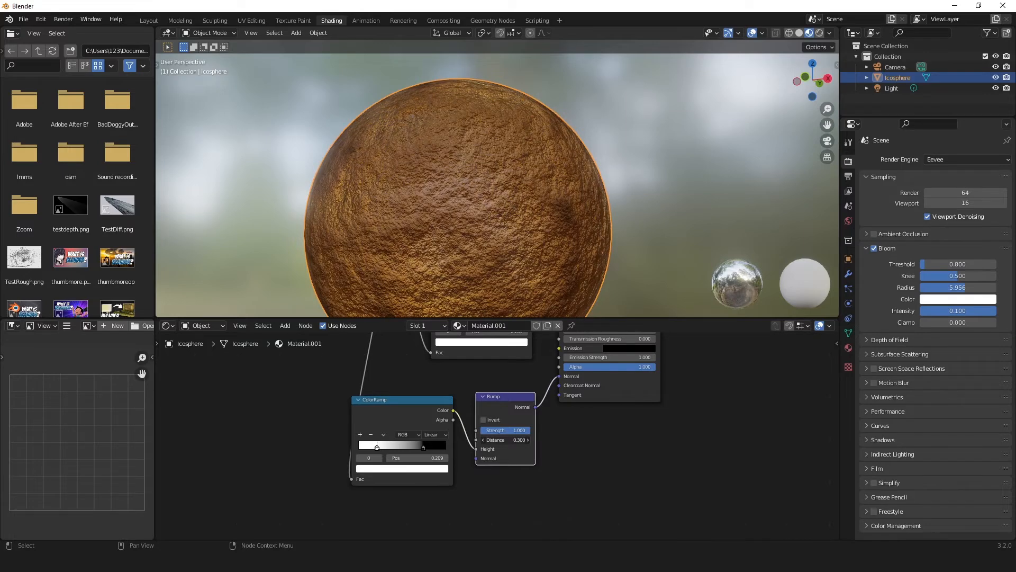
Reposition the bump ColorRamp's stops, with black near the middle and white at 0.218, checking the relief pattern on the sphere.
{"action": "left_click_drag", "start_coordinate": [422, 446], "coordinate": [447, 459]}
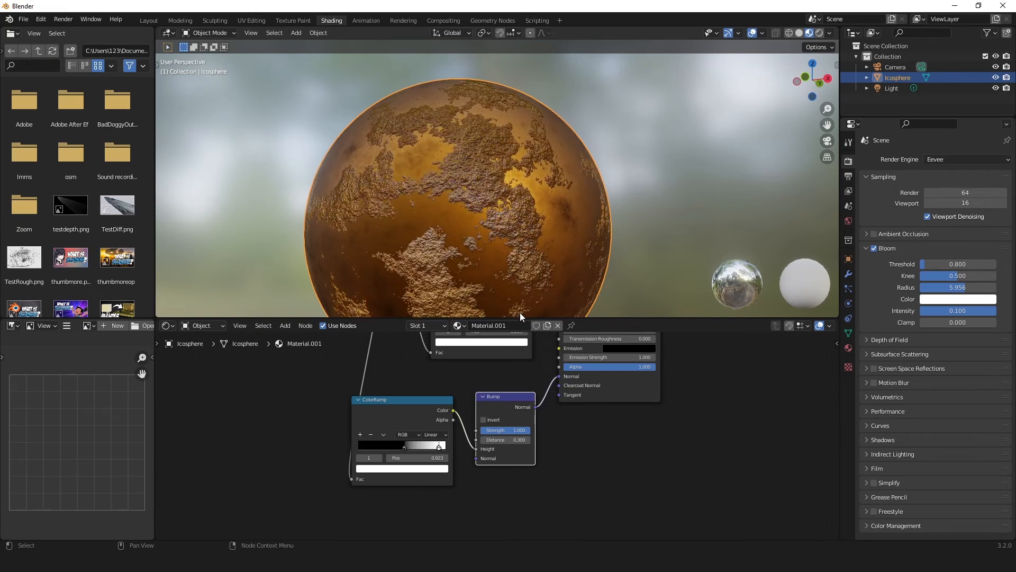
{"action": "scroll", "coordinate": [520, 312], "scroll_direction": "down", "scroll_amount": 3}
{"action": "middle_click_drag", "start_coordinate": [519, 239], "coordinate": [441, 242]}
{"action": "scroll", "coordinate": [440, 239], "scroll_direction": "up", "scroll_amount": 5}
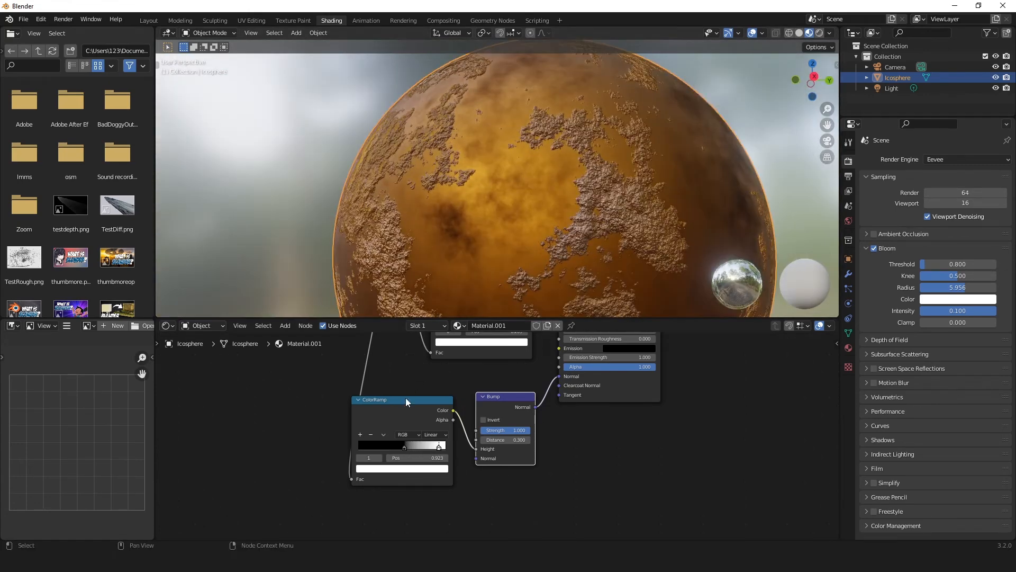
{"action": "left_click_drag", "start_coordinate": [439, 449], "coordinate": [378, 449]}
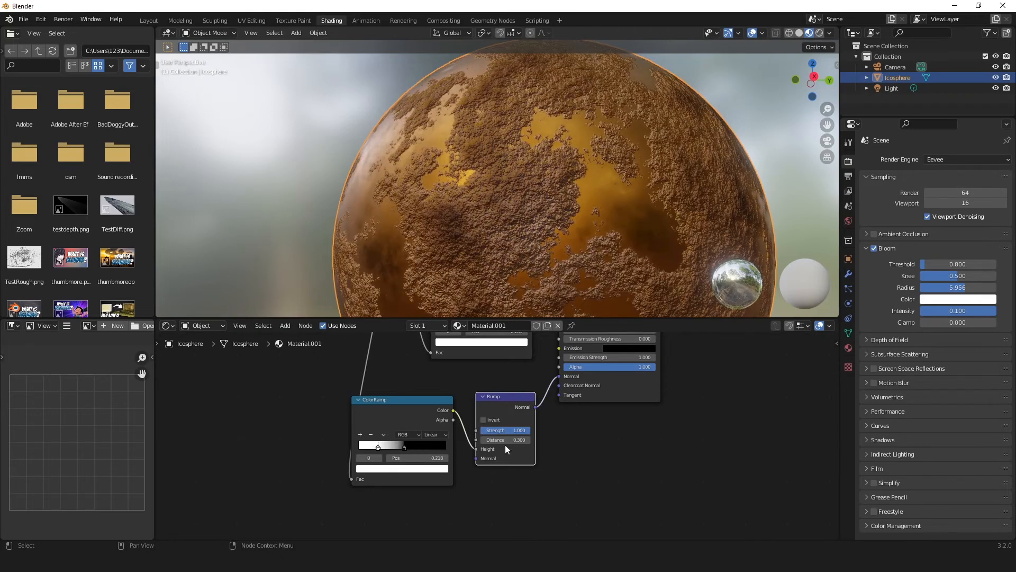
Lower the Bump node's distance to 0.005 and inspect the subtle relief around the sphere.
{"action": "double_click", "coordinate": [504, 440]}
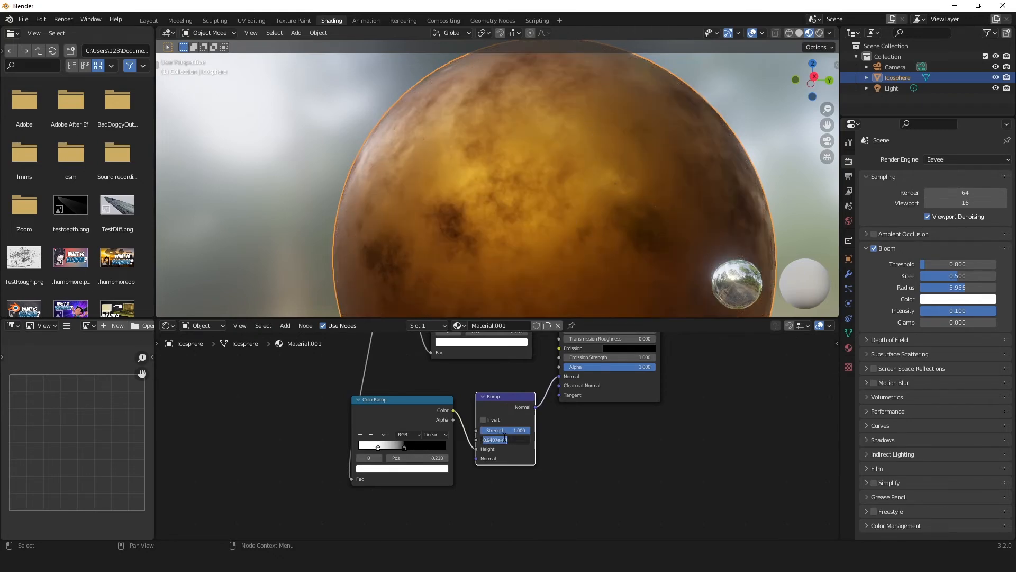
{"action": "type", "text": "0.001"}
{"action": "key", "text": "Return"}
{"action": "double_click", "coordinate": [506, 437]}
{"action": "key", "text": "Return"}
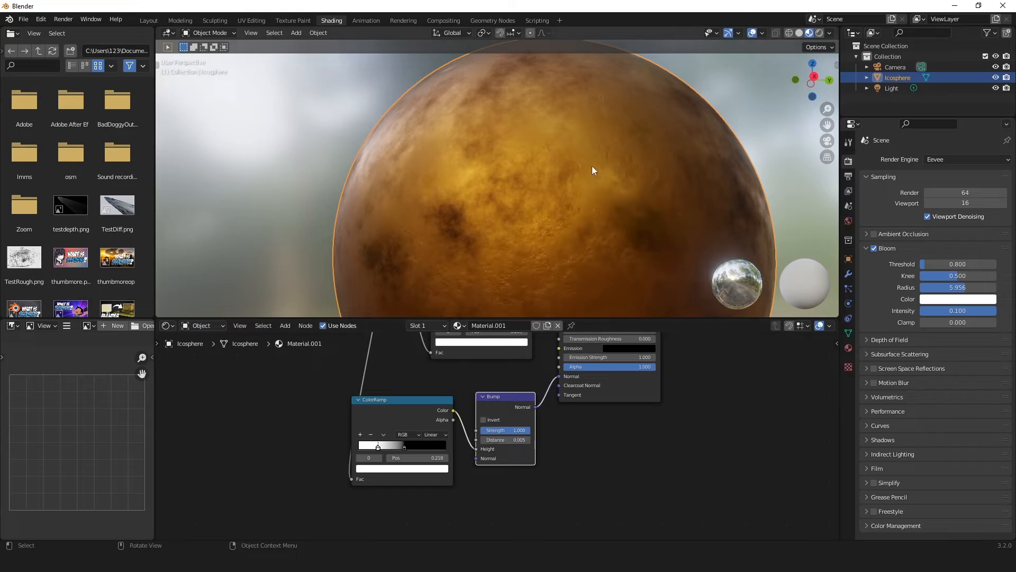
{"action": "middle_click_drag", "start_coordinate": [592, 166], "coordinate": [443, 183]}
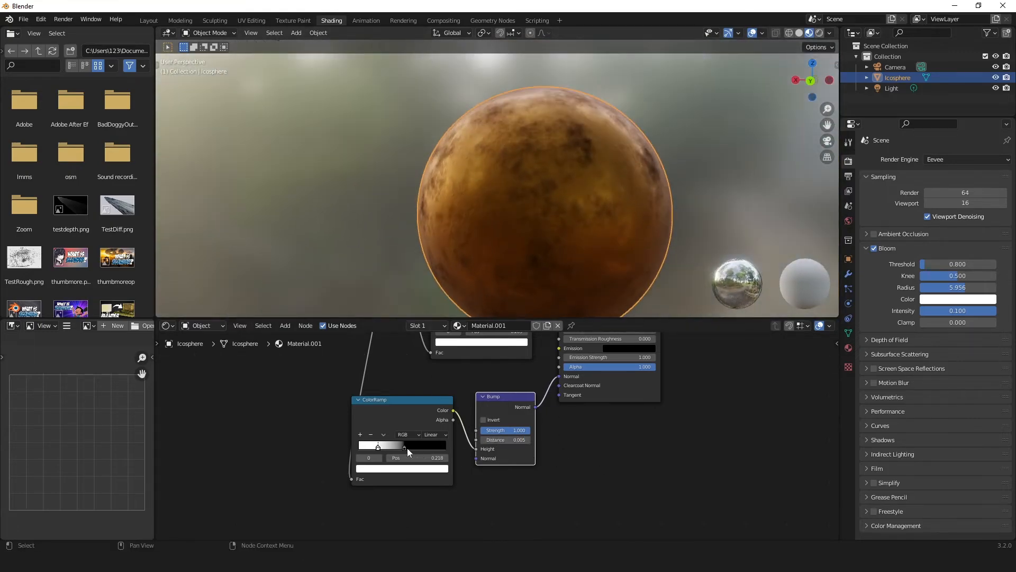
Fine-tune the bump ColorRamp's black stop to 0.541 and inspect the sphere from several angles.
{"action": "mouse_move", "coordinate": [408, 448]}
{"action": "left_mouse_down"}
{"action": "mouse_move", "coordinate": [448, 447]}
{"action": "mouse_move", "coordinate": [409, 447]}
{"action": "left_mouse_up"}
{"action": "middle_click_drag", "start_coordinate": [501, 262], "coordinate": [484, 229]}
{"action": "middle_click_drag", "start_coordinate": [504, 189], "coordinate": [448, 258]}
{"action": "scroll", "coordinate": [448, 258], "scroll_direction": "down", "scroll_amount": 2}
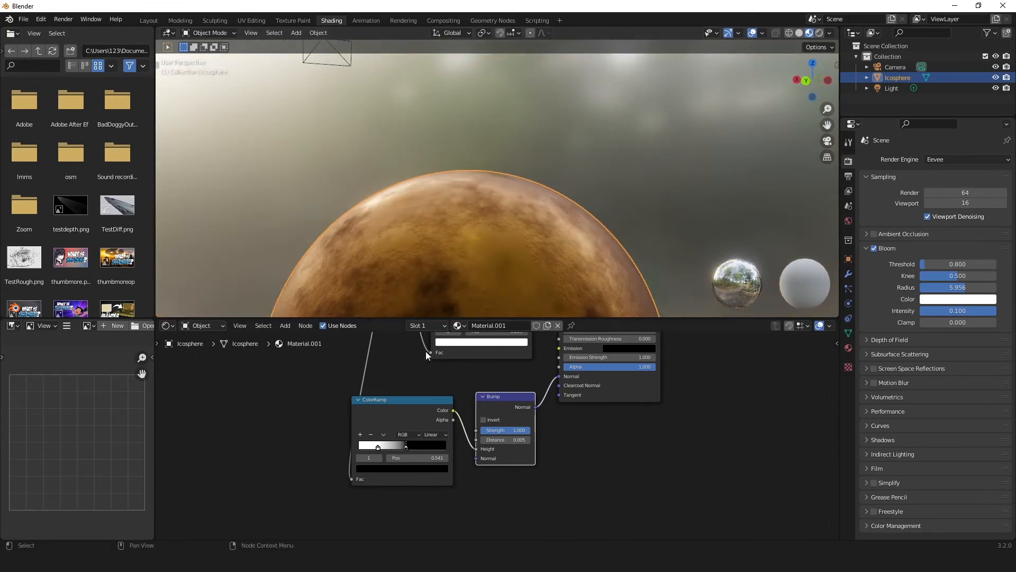
{"action": "middle_click_drag", "start_coordinate": [420, 372], "coordinate": [465, 525]}
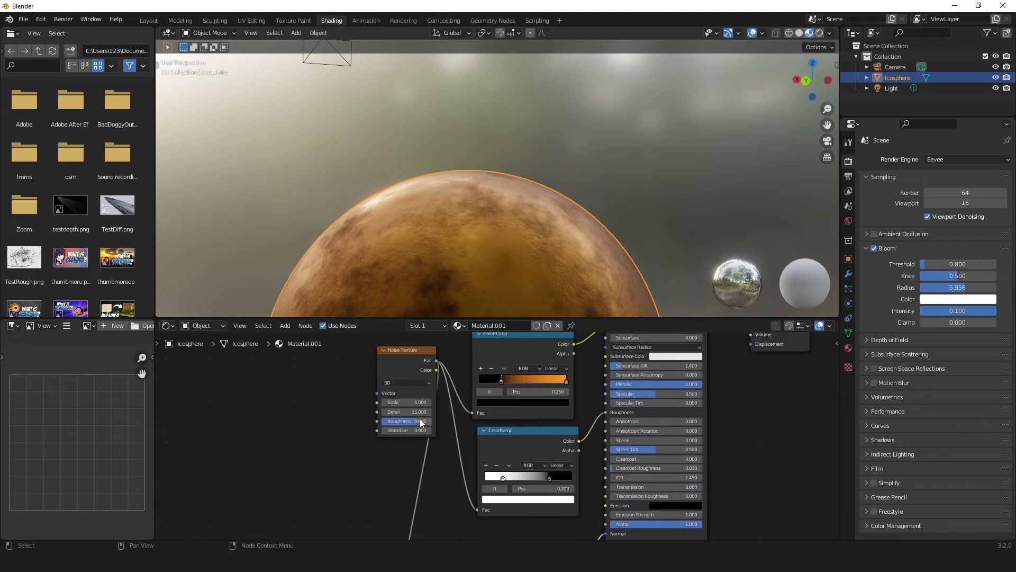
Set the Noise Texture's roughness to 0.792, scale to 3.900 and distortion to 0.
{"action": "mouse_move", "coordinate": [420, 422]}
{"action": "left_mouse_down"}
{"action": "mouse_move", "coordinate": [392, 422]}
{"action": "mouse_move", "coordinate": [418, 421]}
{"action": "mouse_move", "coordinate": [408, 422]}
{"action": "left_mouse_up"}
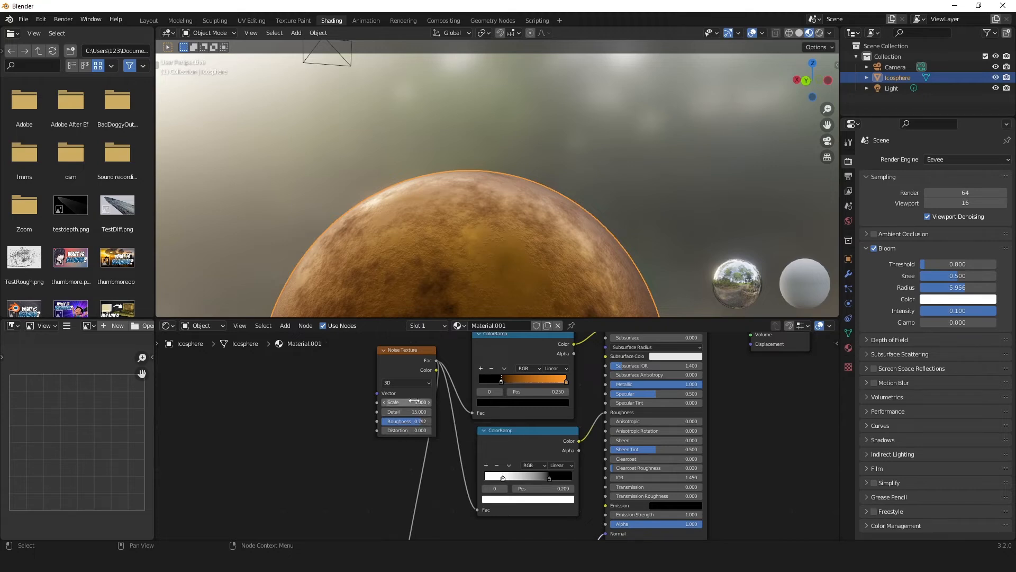
{"action": "left_click_drag", "start_coordinate": [414, 403], "coordinate": [423, 430]}
{"action": "left_click", "coordinate": [408, 430]}
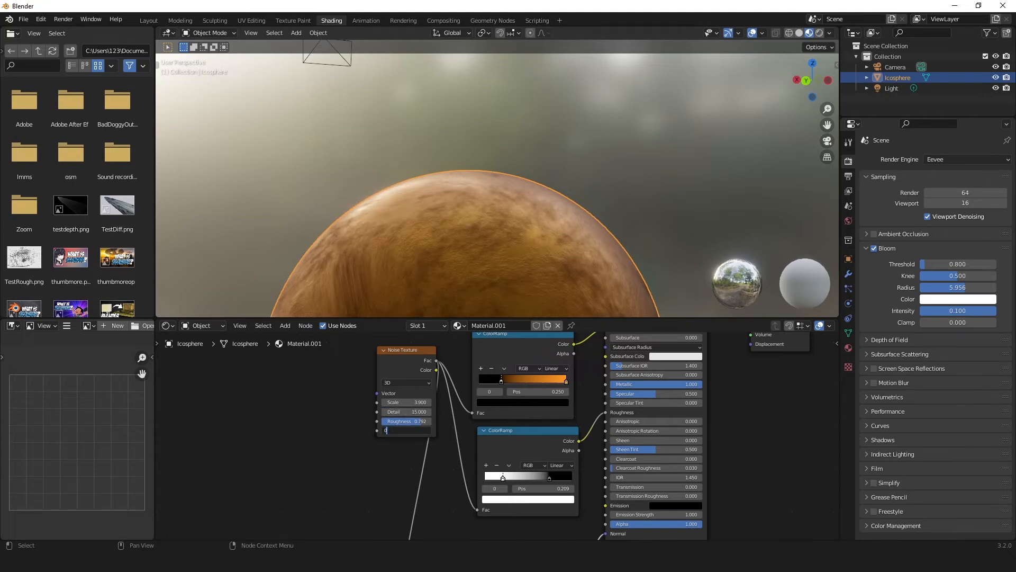
{"action": "type", "text": "0"}
{"action": "key", "text": "Return"}
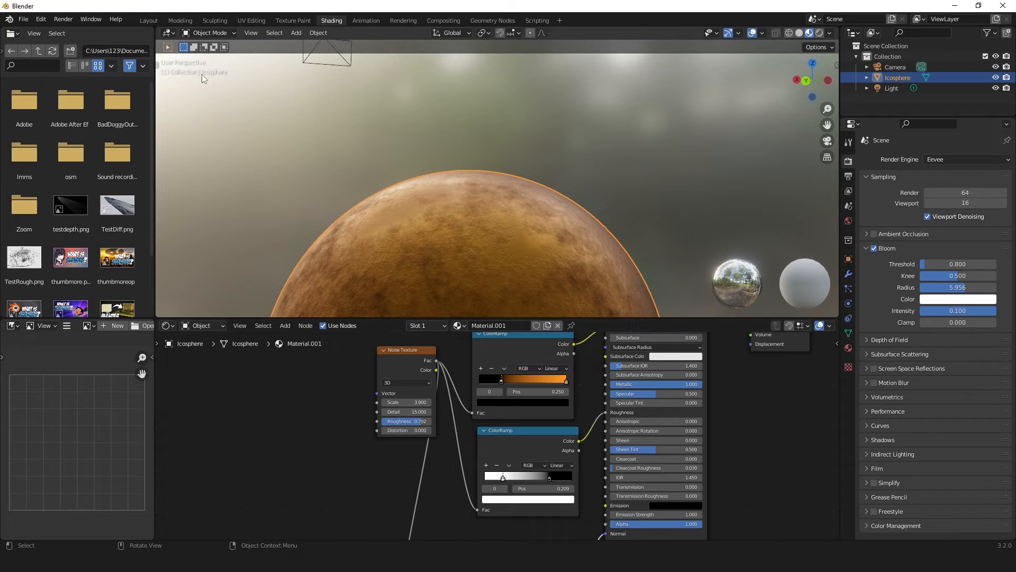
{"action": "scroll", "coordinate": [404, 157], "scroll_direction": "up", "scroll_amount": 2}
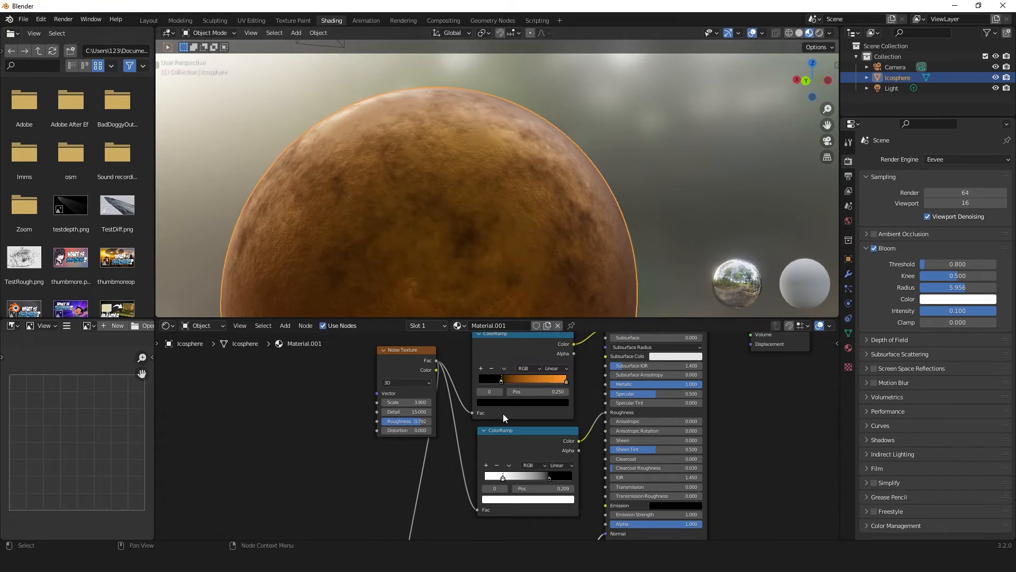
Move the black stop of the base color ColorRamp to 0.477 and check the pattern on the whole sphere.
{"action": "left_click_drag", "start_coordinate": [502, 379], "coordinate": [522, 387]}
{"action": "scroll", "coordinate": [518, 235], "scroll_direction": "down", "scroll_amount": 5}
{"action": "middle_click_drag", "start_coordinate": [516, 243], "coordinate": [494, 207], "text": "shift"}
{"action": "scroll", "coordinate": [463, 193], "scroll_direction": "up", "scroll_amount": 2}
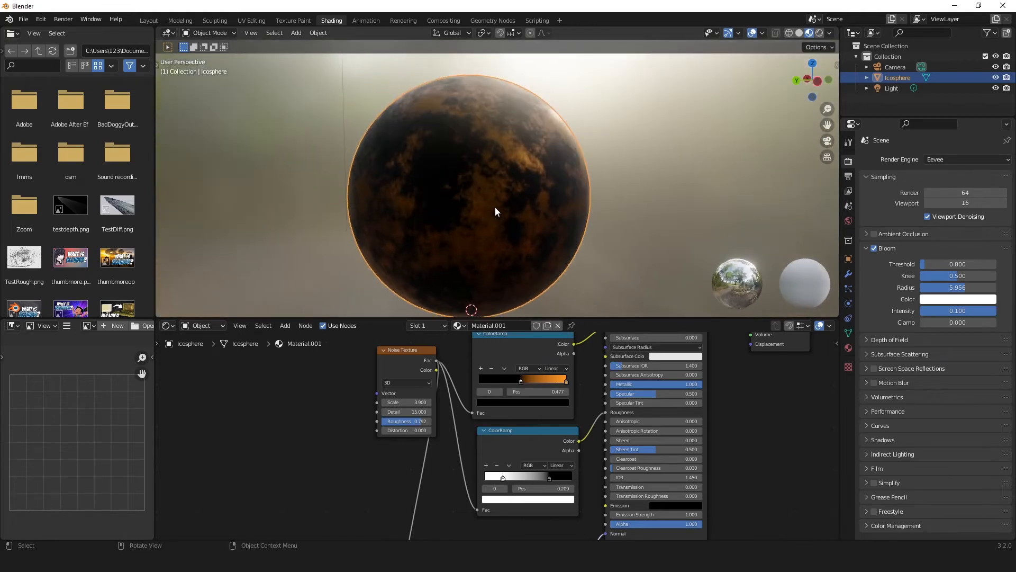
Recolor the black stop of the base color ColorRamp to a bright, fully saturated ocean blue with hue 0.556.
{"action": "left_click", "coordinate": [524, 402]}
{"action": "left_click_drag", "start_coordinate": [548, 317], "coordinate": [549, 313]}
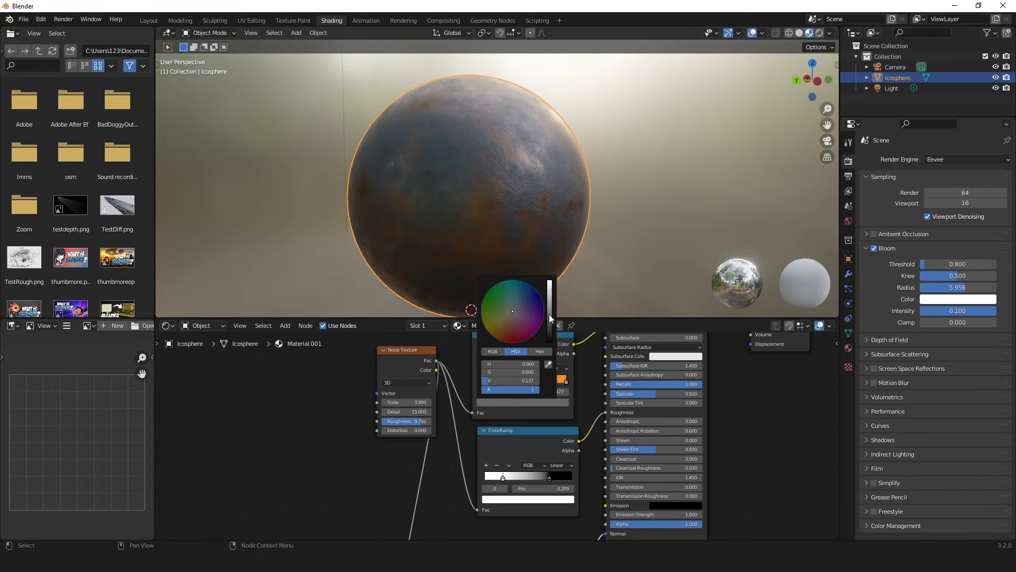
{"action": "left_click", "coordinate": [527, 290]}
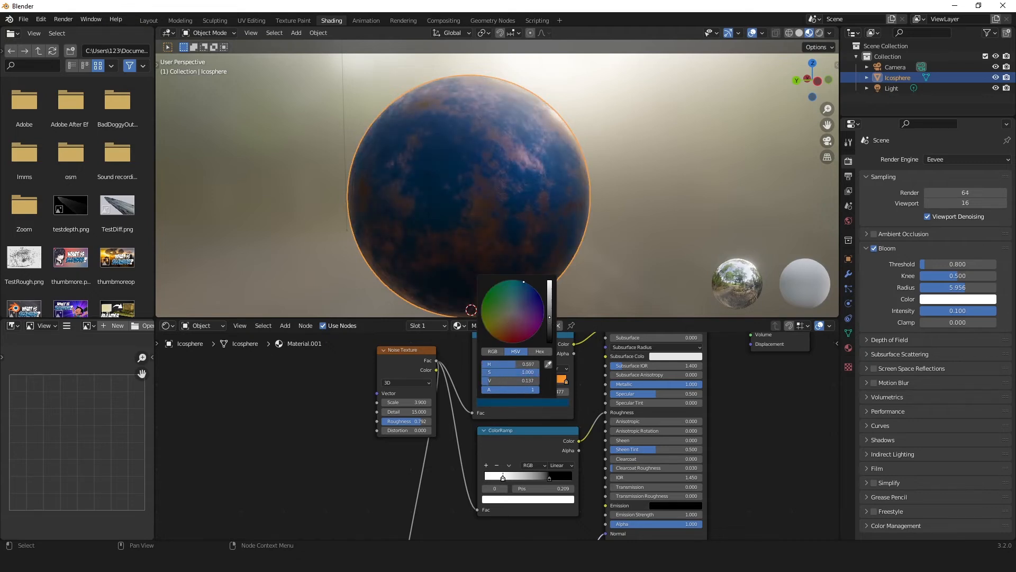
{"action": "left_click_drag", "start_coordinate": [524, 282], "coordinate": [519, 280]}
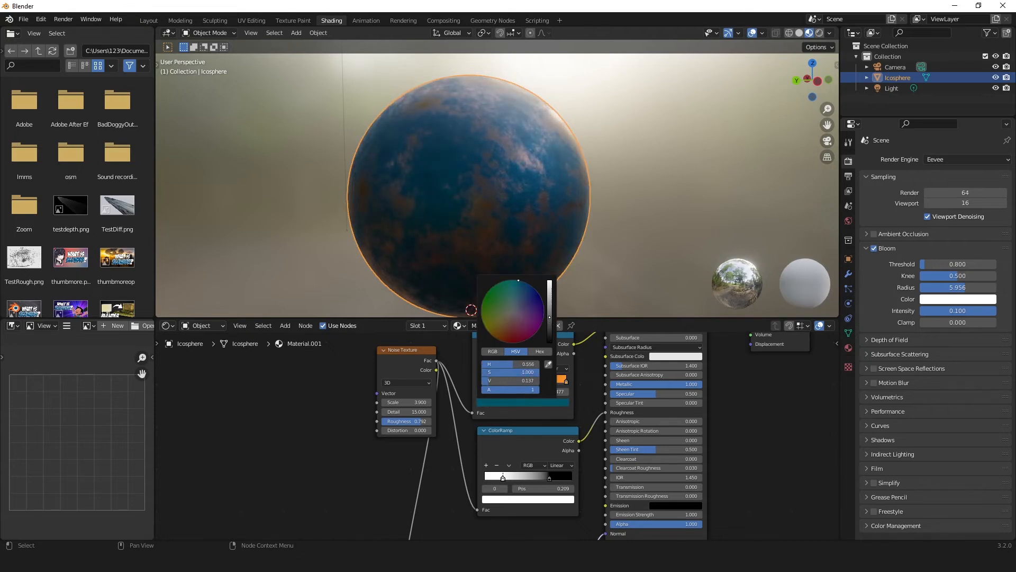
{"action": "left_click", "coordinate": [548, 300]}
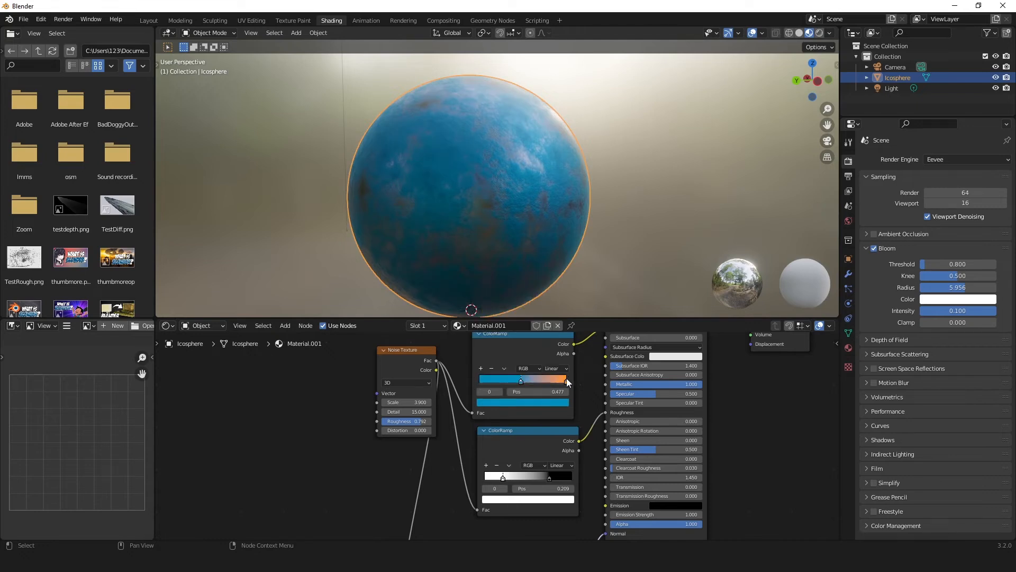
Recolor the orange stop of the base color ColorRamp to bright green.
{"action": "left_click", "coordinate": [566, 379]}
{"action": "left_click", "coordinate": [553, 403]}
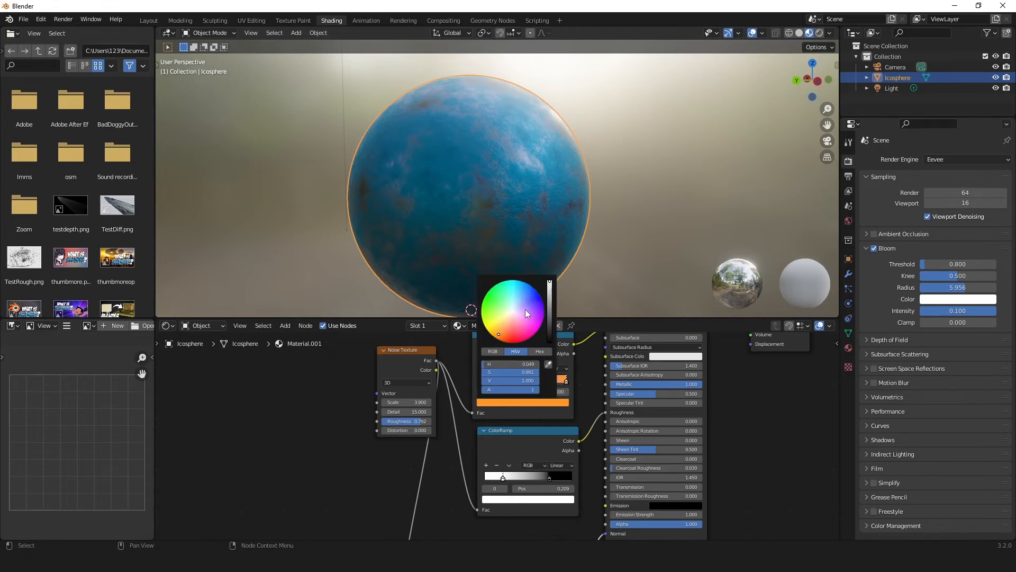
{"action": "left_click", "coordinate": [484, 298]}
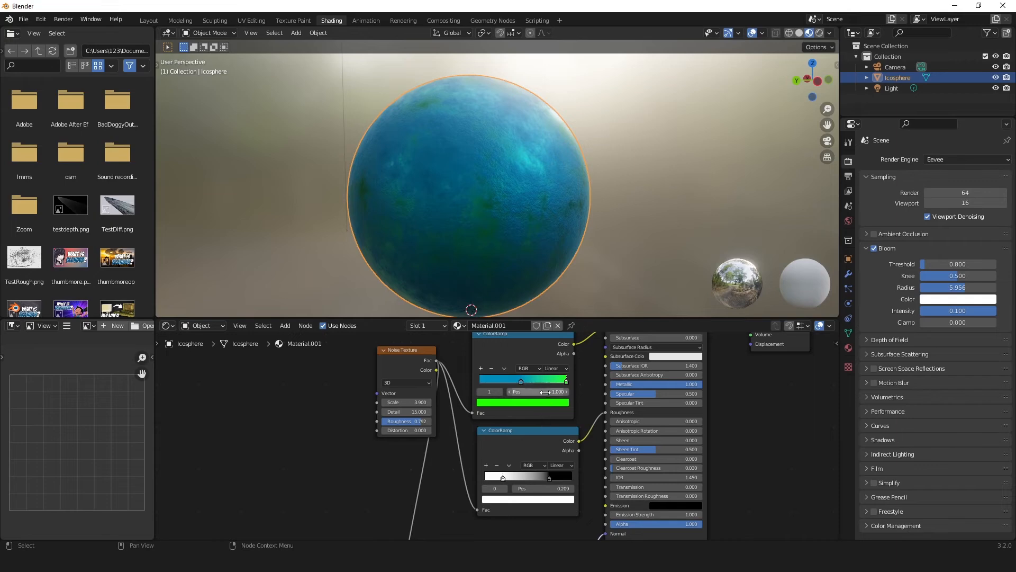
Bring the blue and green stops close together, with green at 0.523, for sharp coastlines between land and ocean.
{"action": "mouse_move", "coordinate": [521, 381]}
{"action": "left_mouse_down"}
{"action": "mouse_move", "coordinate": [532, 383]}
{"action": "mouse_move", "coordinate": [506, 382]}
{"action": "mouse_move", "coordinate": [559, 381]}
{"action": "mouse_move", "coordinate": [521, 381]}
{"action": "left_mouse_up"}
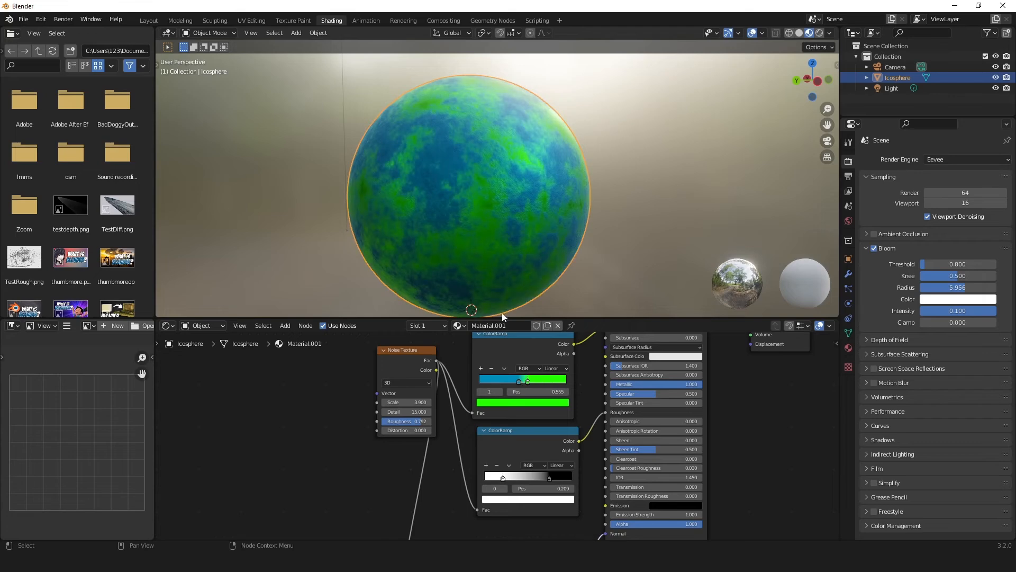
{"action": "middle_click_drag", "start_coordinate": [502, 312], "coordinate": [374, 166]}
{"action": "scroll", "coordinate": [450, 191], "scroll_direction": "up", "scroll_amount": 3}
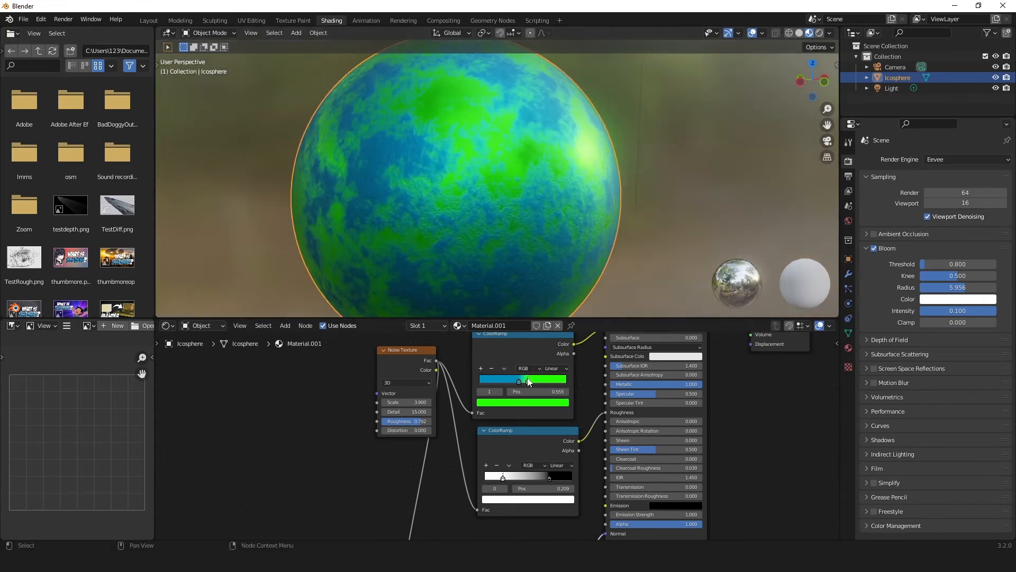
{"action": "left_click_drag", "start_coordinate": [527, 380], "coordinate": [524, 380]}
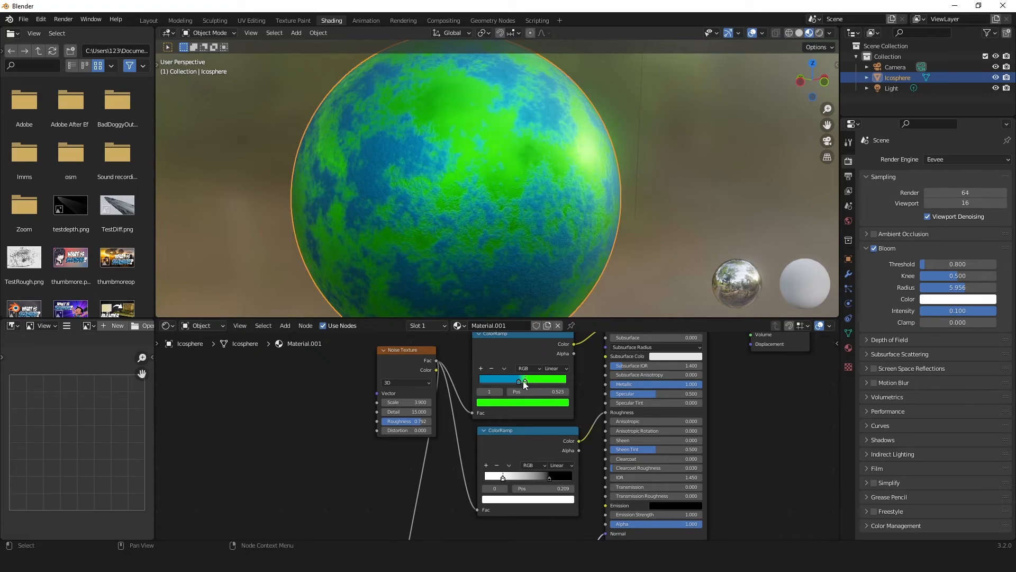
Duplicate the Noise Texture node and place the copy above the original.
{"action": "scroll", "coordinate": [336, 355], "scroll_direction": "down", "scroll_amount": 3}
{"action": "left_click", "coordinate": [285, 325]}
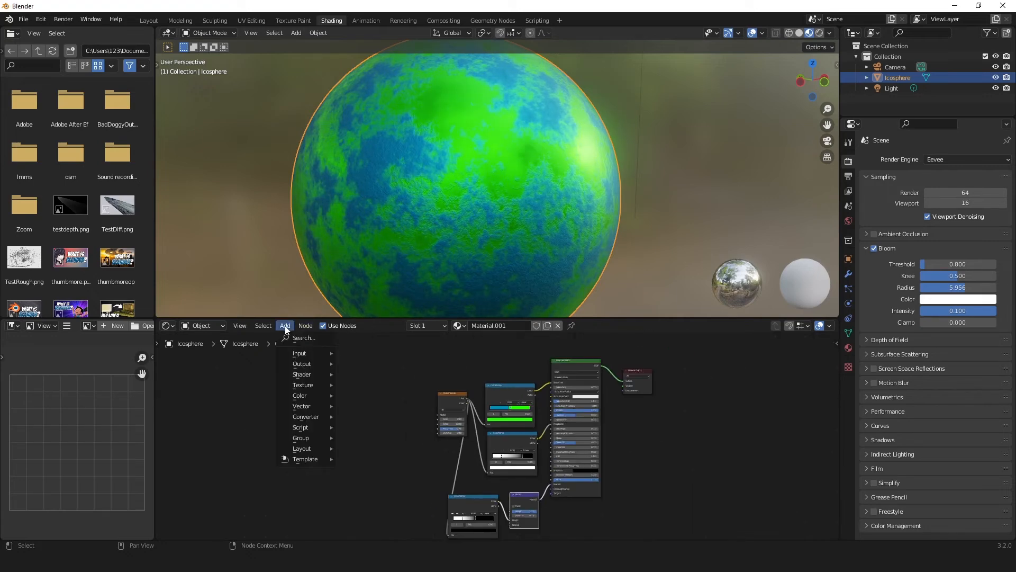
{"action": "mouse_move", "coordinate": [305, 385]}
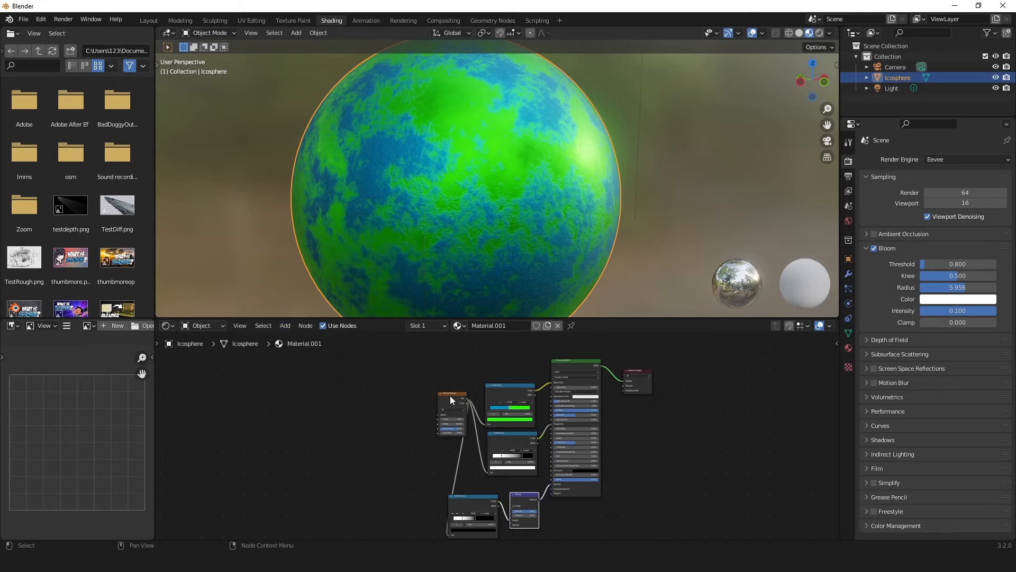
{"action": "left_click", "coordinate": [451, 398]}
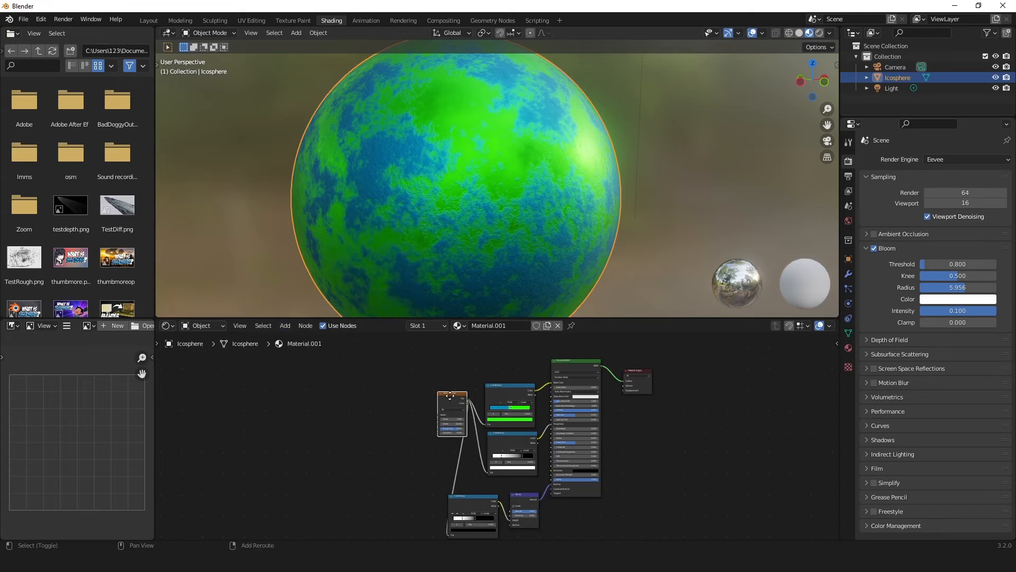
{"action": "key", "text": "shift+d"}
{"action": "left_click", "coordinate": [444, 365]}
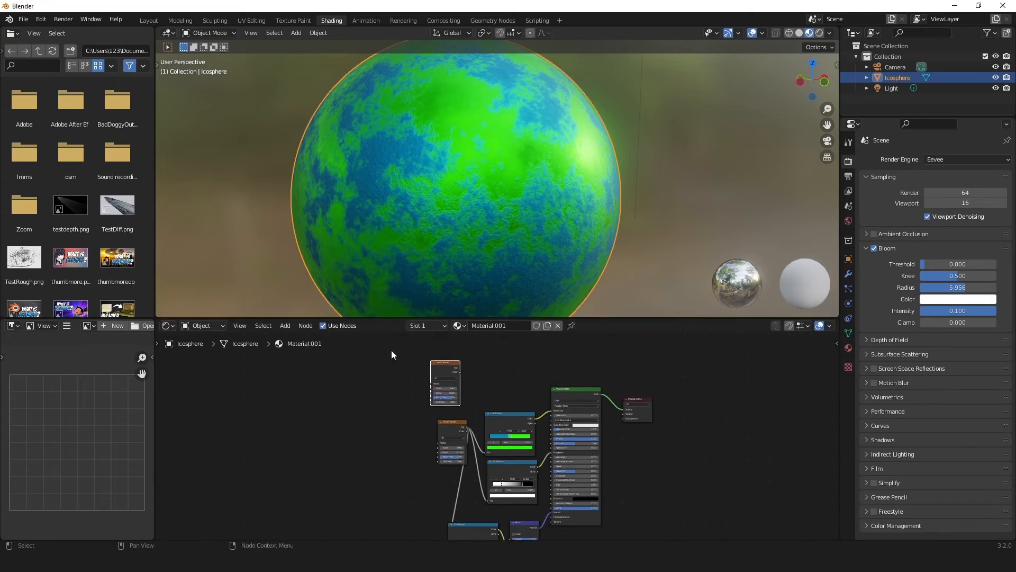
Add a MixRGB node on the link between the blue-green ColorRamp and the Principled BSDF's Base Color.
{"action": "left_click", "coordinate": [284, 325]}
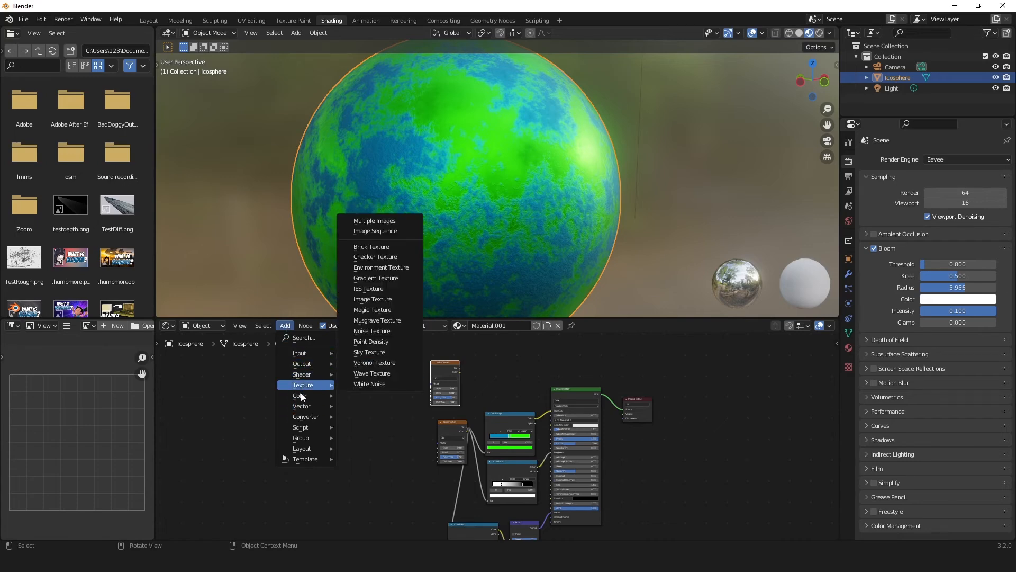
{"action": "mouse_move", "coordinate": [301, 395]}
{"action": "left_click", "coordinate": [376, 446]}
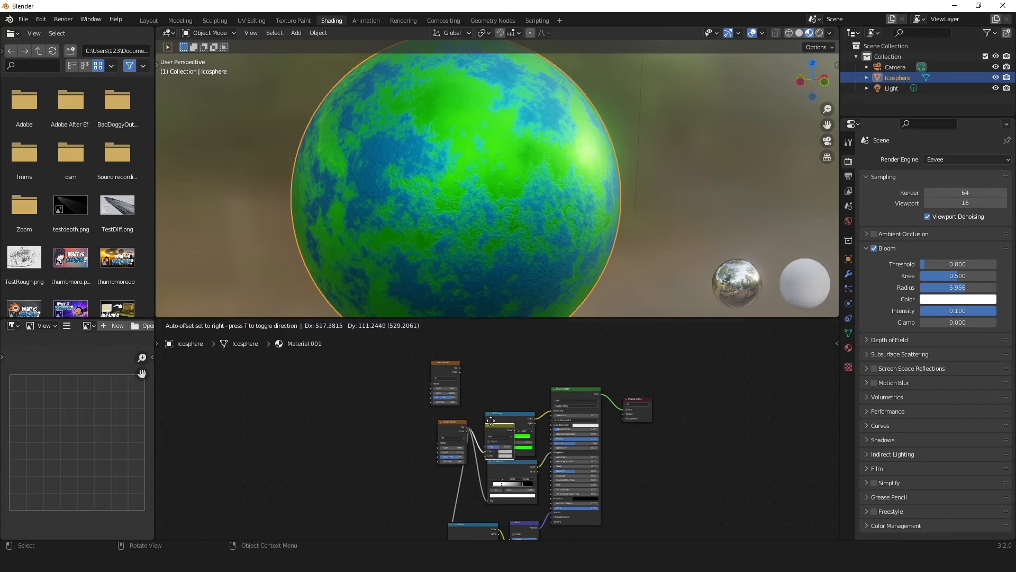
{"action": "left_click", "coordinate": [558, 412]}
{"action": "left_click", "coordinate": [558, 413]}
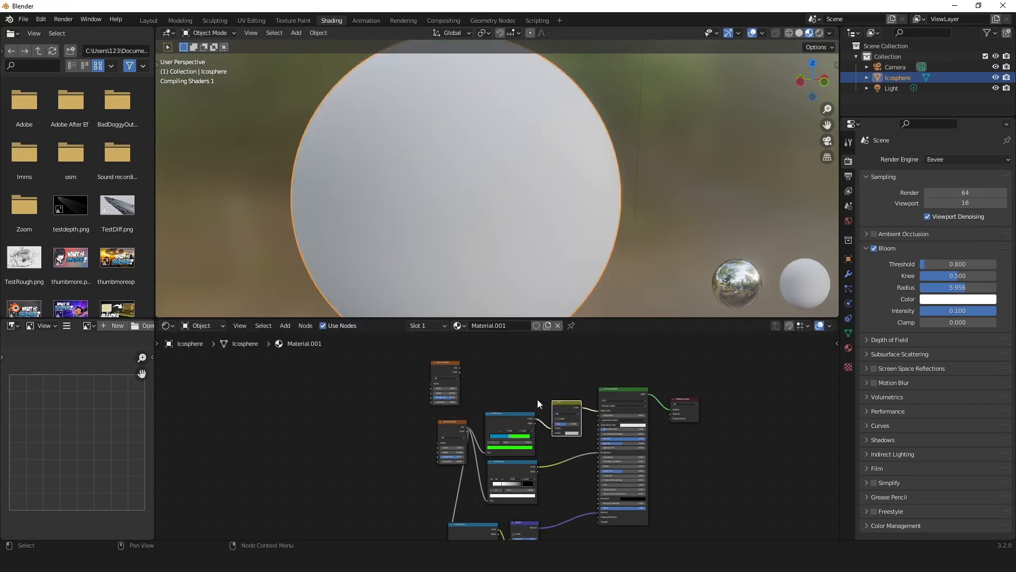
Duplicate the black-and-white roughness ColorRamp and place the copy beside the duplicated Noise Texture.
{"action": "scroll", "coordinate": [466, 369], "scroll_direction": "up", "scroll_amount": 2}
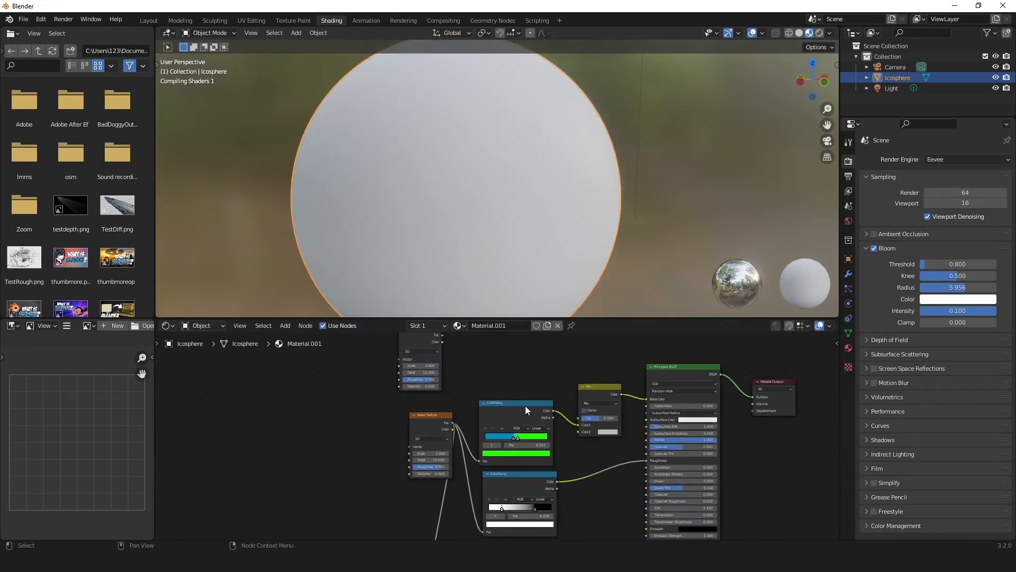
{"action": "key", "text": "shift+d"}
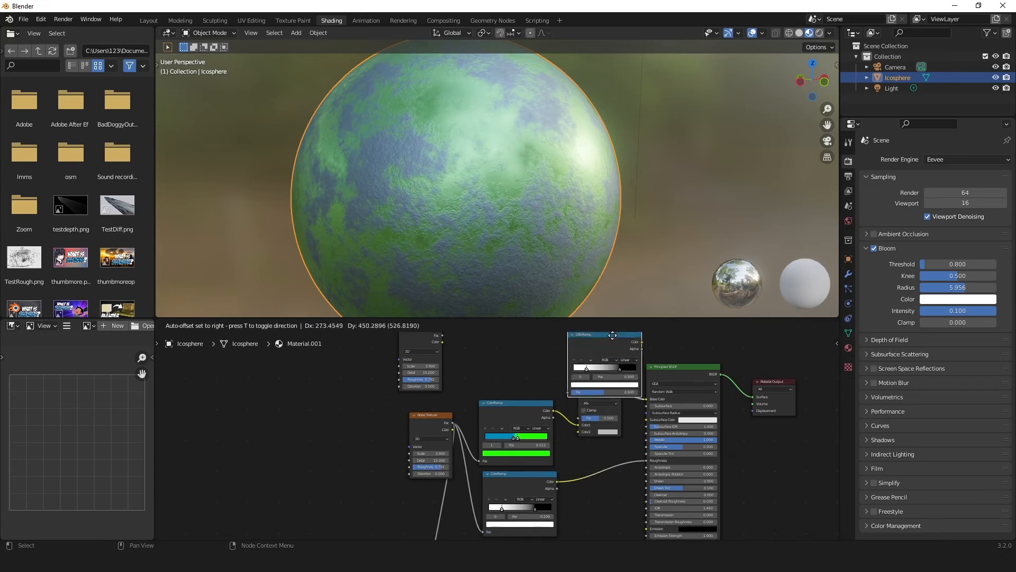
{"action": "left_click", "coordinate": [517, 351]}
Connect the duplicated noise's Fac to the copied ColorRamp, and that ramp's Color to the Mix node's Fac.
{"action": "left_click_drag", "start_coordinate": [443, 348], "coordinate": [467, 405]}
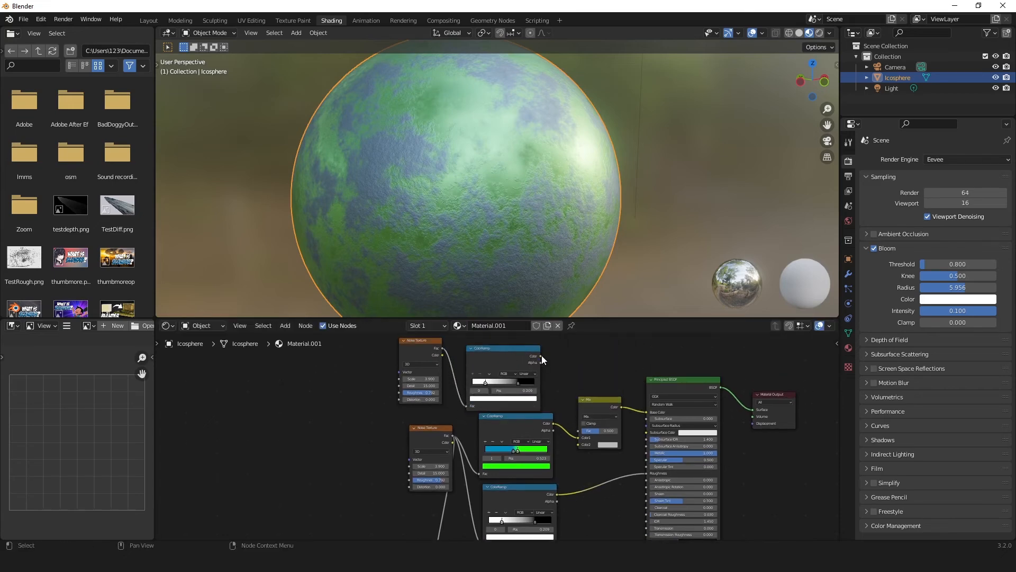
{"action": "left_click_drag", "start_coordinate": [541, 355], "coordinate": [580, 434]}
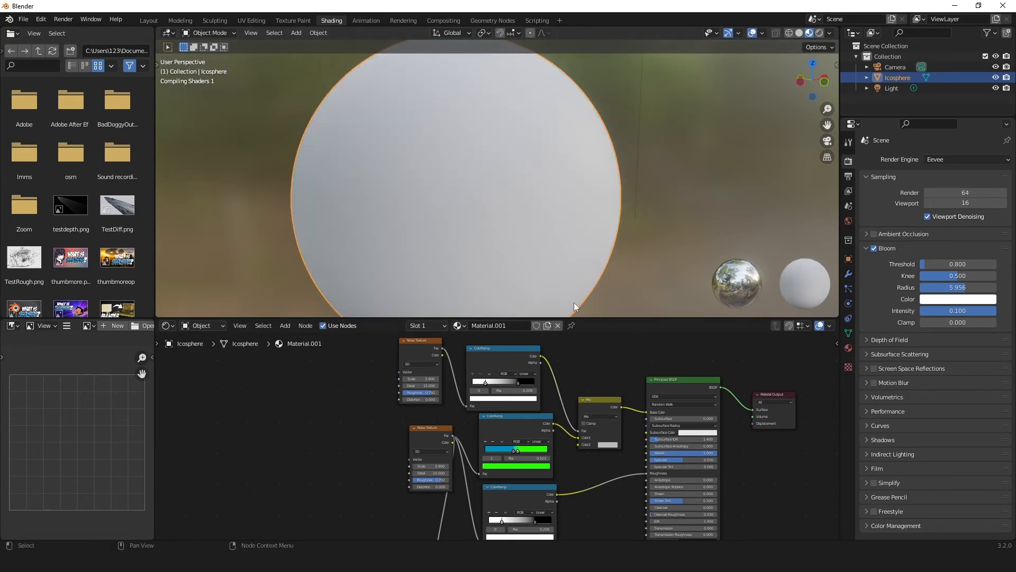
{"action": "scroll", "coordinate": [522, 218], "scroll_direction": "up", "scroll_amount": 3}
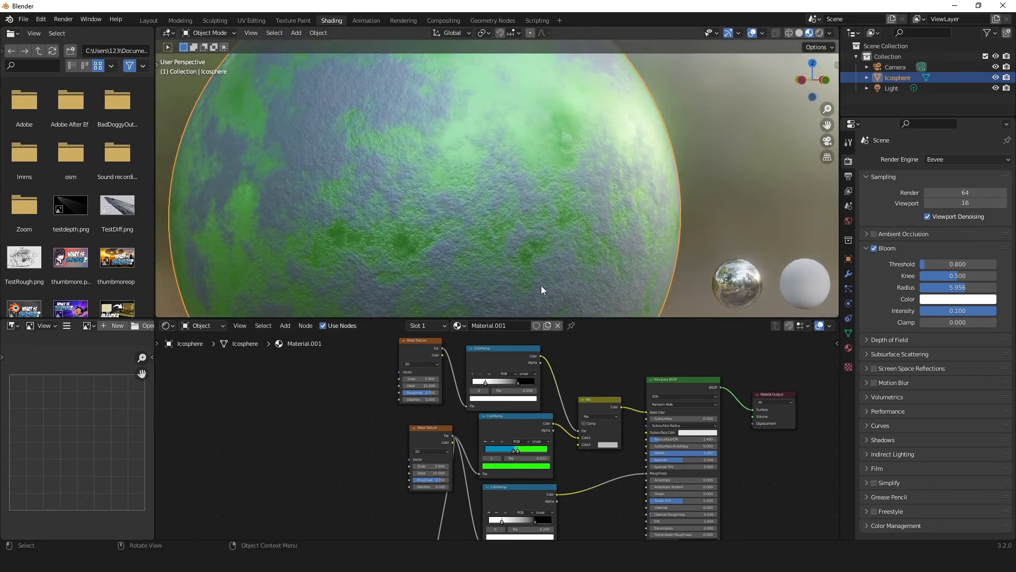
Lower the duplicated noise's scale and move its ColorRamp's white and black stops close together to form defined cloud patches.
{"action": "mouse_move", "coordinate": [422, 379]}
{"action": "left_mouse_down"}
{"action": "mouse_move", "coordinate": [450, 379]}
{"action": "mouse_move", "coordinate": [428, 379]}
{"action": "left_mouse_up"}
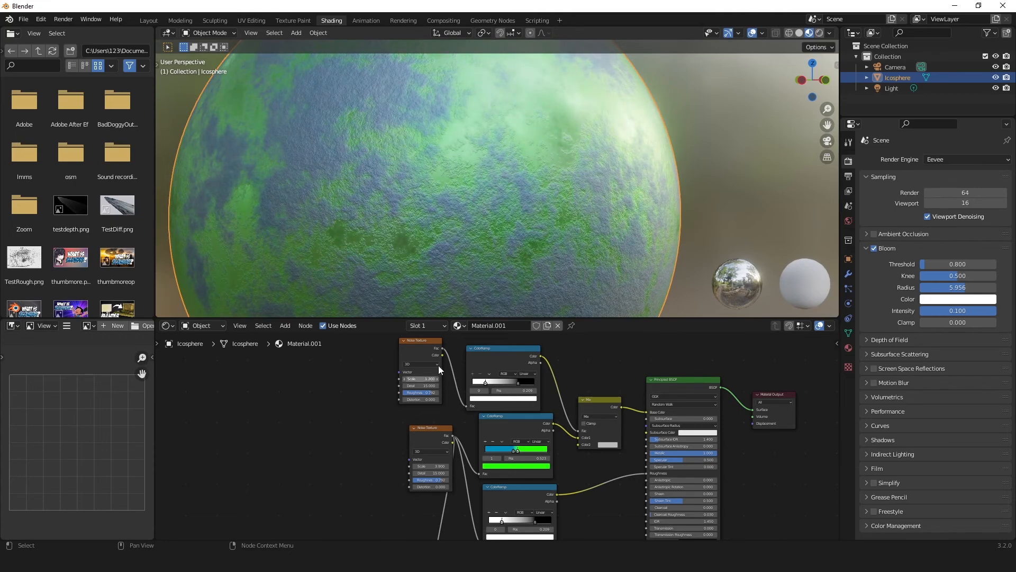
{"action": "scroll", "coordinate": [499, 213], "scroll_direction": "up", "scroll_amount": 1}
{"action": "mouse_move", "coordinate": [517, 382]}
{"action": "left_mouse_down"}
{"action": "mouse_move", "coordinate": [491, 383]}
{"action": "mouse_move", "coordinate": [544, 385]}
{"action": "mouse_move", "coordinate": [471, 384]}
{"action": "mouse_move", "coordinate": [553, 379]}
{"action": "mouse_move", "coordinate": [474, 380]}
{"action": "mouse_move", "coordinate": [512, 384]}
{"action": "mouse_move", "coordinate": [502, 381]}
{"action": "left_mouse_up"}
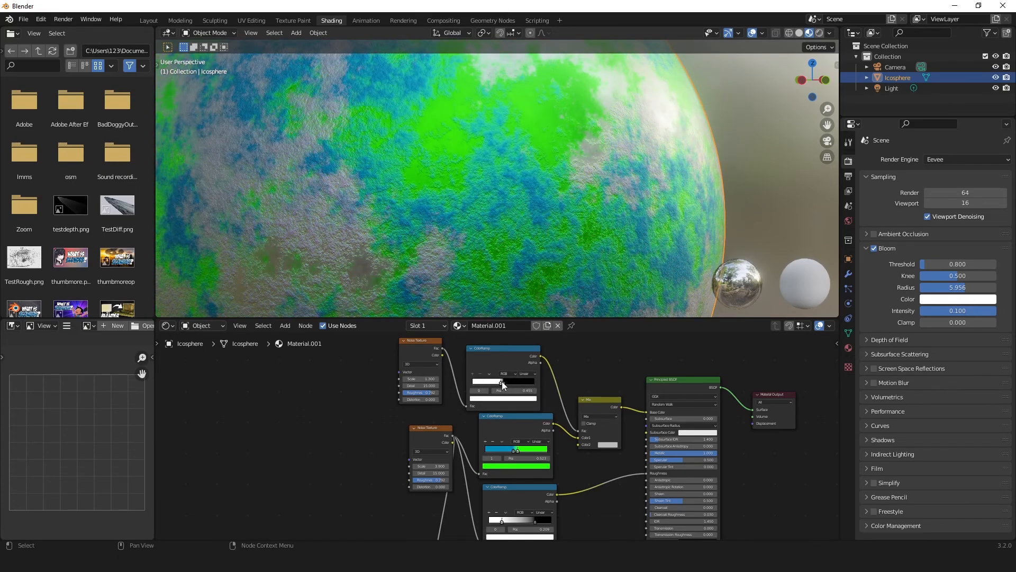
{"action": "scroll", "coordinate": [493, 211], "scroll_direction": "down", "scroll_amount": 5}
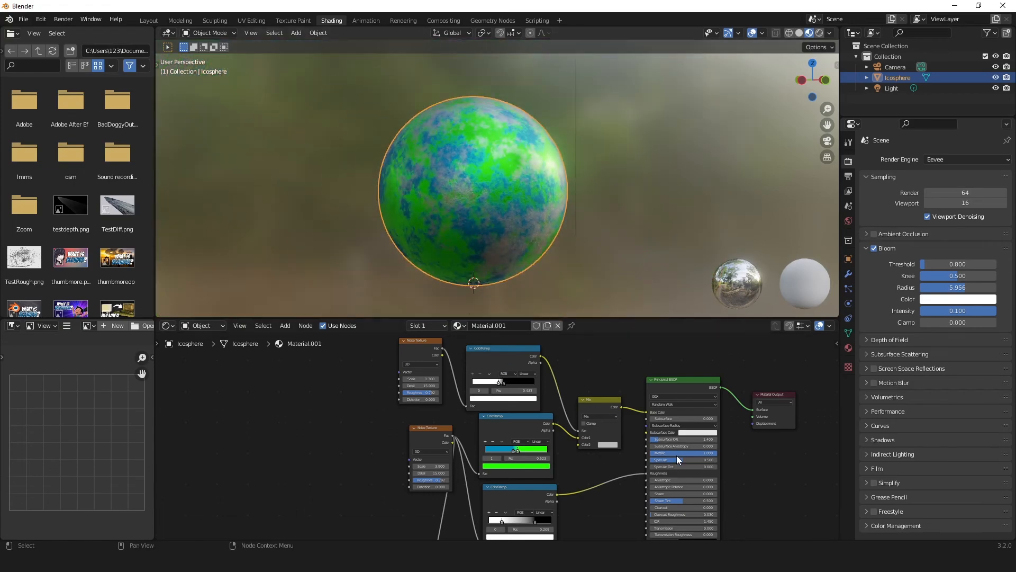
Set the Principled BSDF's metallic to 0 and lower specular to about 0.2, inspecting the planet surface up close.
{"action": "left_click_drag", "start_coordinate": [679, 451], "coordinate": [651, 452]}
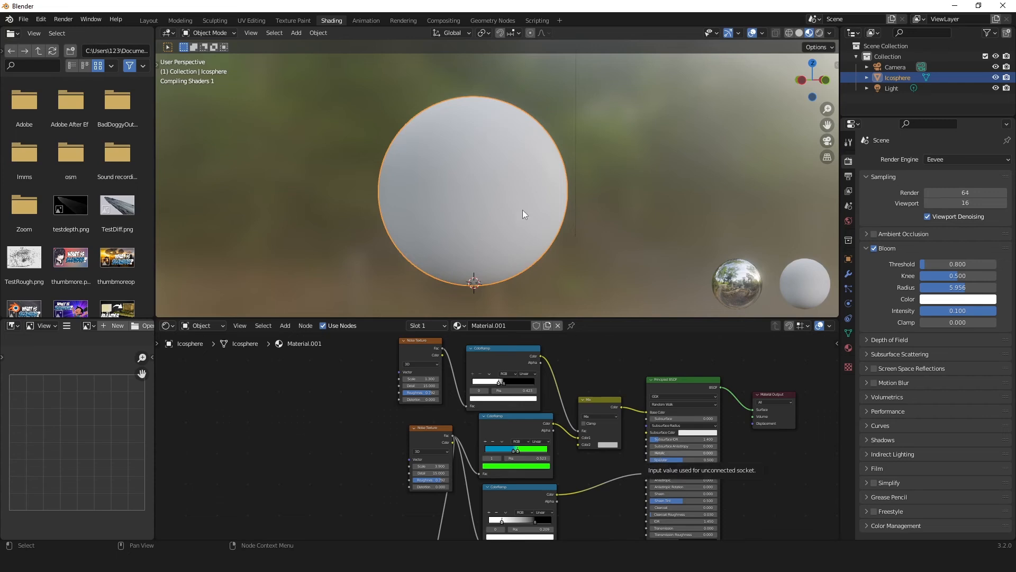
{"action": "middle_click_drag", "start_coordinate": [555, 208], "coordinate": [515, 203]}
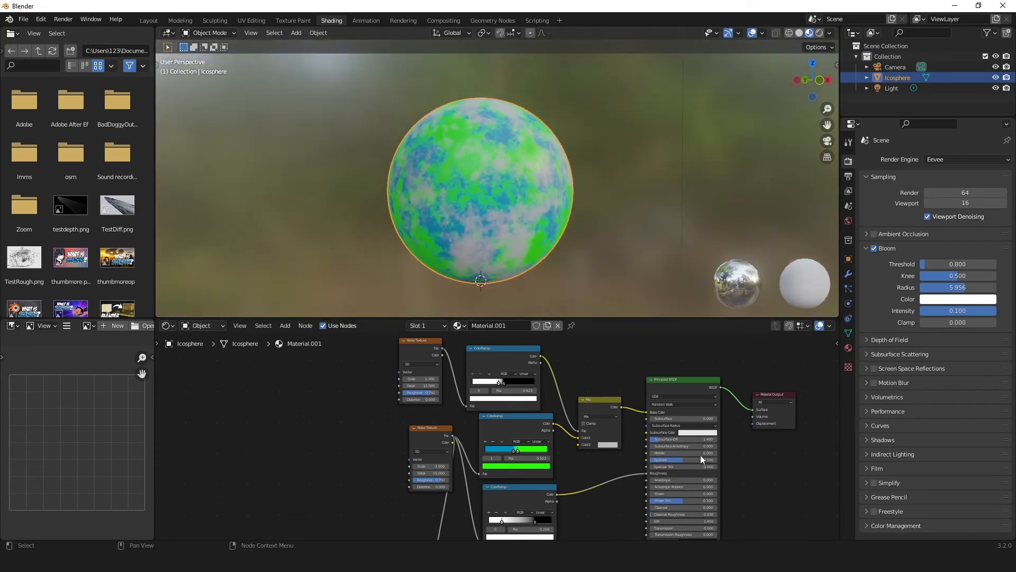
{"action": "mouse_move", "coordinate": [670, 459]}
{"action": "left_mouse_down"}
{"action": "mouse_move", "coordinate": [633, 460]}
{"action": "mouse_move", "coordinate": [683, 459]}
{"action": "mouse_move", "coordinate": [664, 460]}
{"action": "left_mouse_up"}
{"action": "middle_click_drag", "start_coordinate": [517, 164], "coordinate": [508, 134]}
{"action": "scroll", "coordinate": [509, 134], "scroll_direction": "up", "scroll_amount": 3}
{"action": "scroll", "coordinate": [508, 133], "scroll_direction": "up", "scroll_amount": 6}
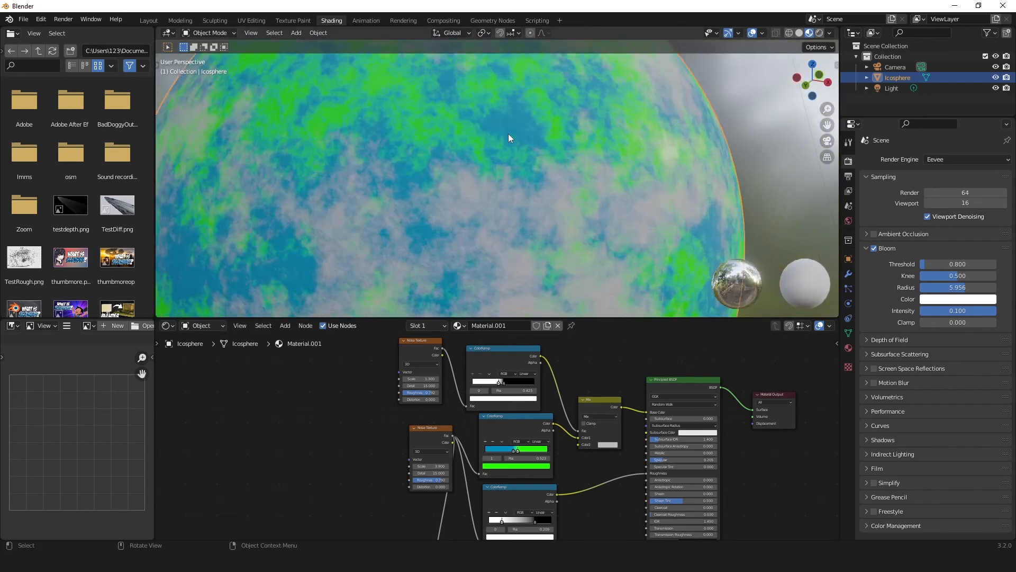
Darken the green stop of the blue-green ColorRamp and check the land color on the sphere.
{"action": "left_click", "coordinate": [517, 449]}
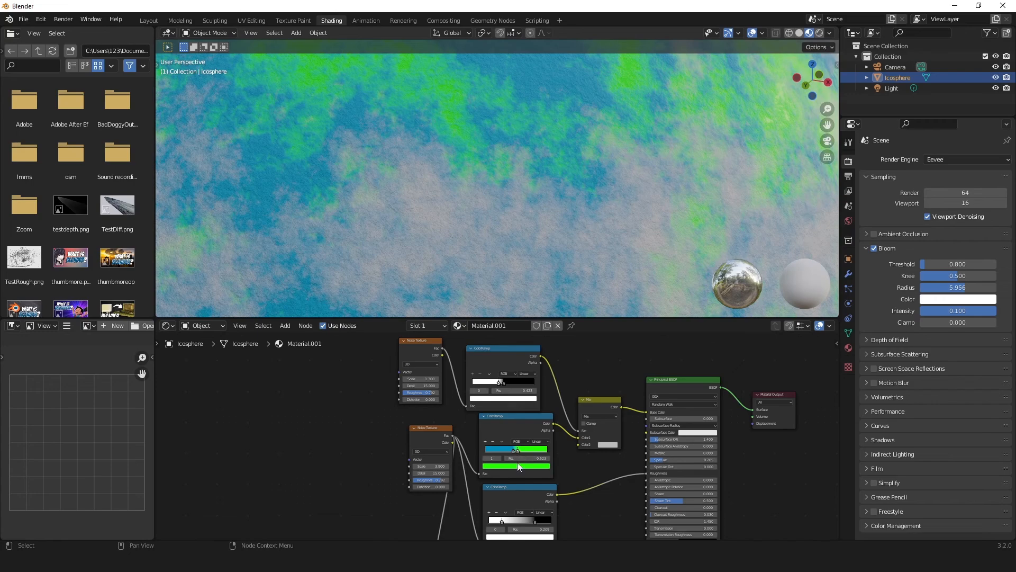
{"action": "left_click", "coordinate": [529, 466]}
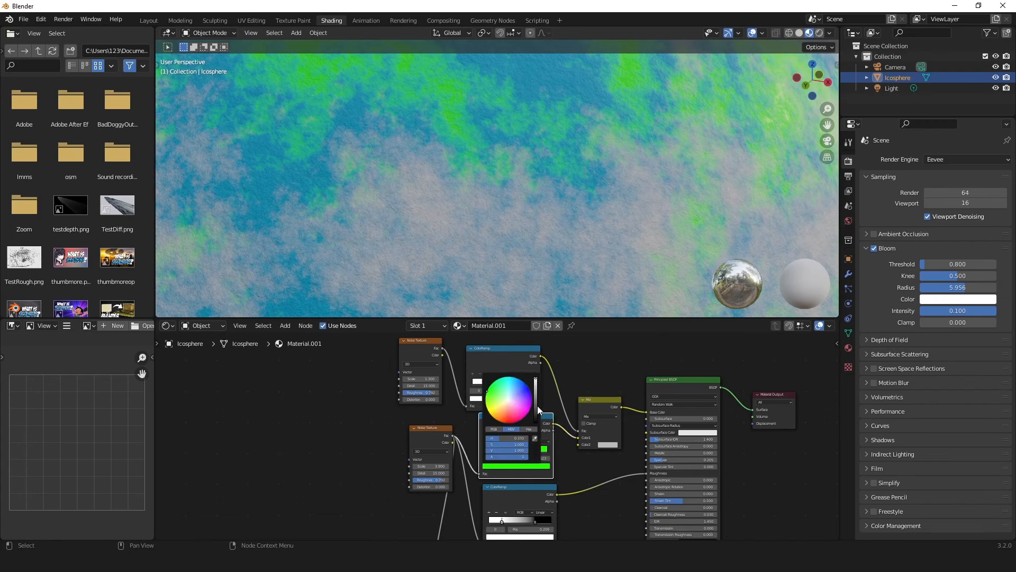
{"action": "left_click", "coordinate": [534, 397]}
{"action": "scroll", "coordinate": [619, 174], "scroll_direction": "down", "scroll_amount": 5}
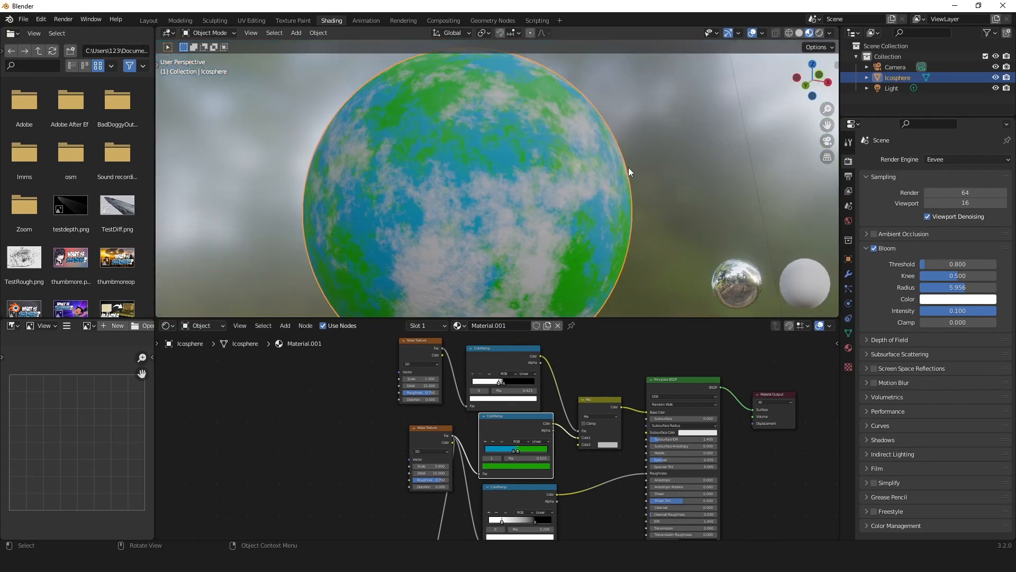
Adjust the cloud Noise Texture's scale and detail to get smoother, more defined cloud patches, checking them across the sphere.
{"action": "left_click", "coordinate": [630, 168]}
{"action": "middle_click_drag", "start_coordinate": [644, 183], "coordinate": [629, 206]}
{"action": "scroll", "coordinate": [603, 196], "scroll_direction": "down", "scroll_amount": 5}
{"action": "scroll", "coordinate": [629, 206], "scroll_direction": "up", "scroll_amount": 7}
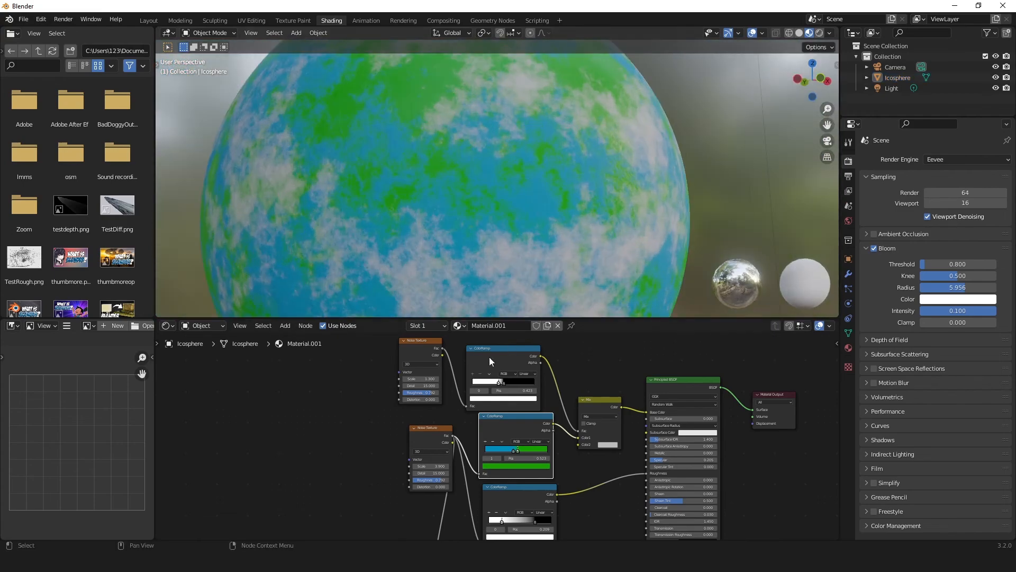
{"action": "mouse_move", "coordinate": [430, 379]}
{"action": "left_mouse_down"}
{"action": "mouse_move", "coordinate": [418, 381]}
{"action": "mouse_move", "coordinate": [443, 385]}
{"action": "mouse_move", "coordinate": [420, 385]}
{"action": "left_mouse_up"}
{"action": "scroll", "coordinate": [450, 198], "scroll_direction": "down", "scroll_amount": 4}
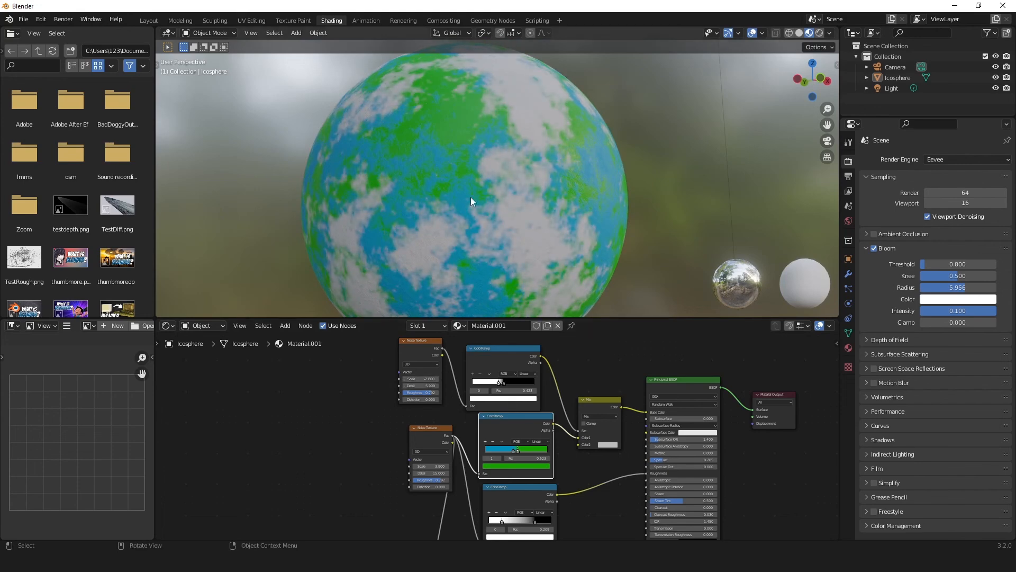
{"action": "scroll", "coordinate": [471, 197], "scroll_direction": "down", "scroll_amount": 3}
{"action": "middle_click_drag", "start_coordinate": [444, 157], "coordinate": [494, 184]}
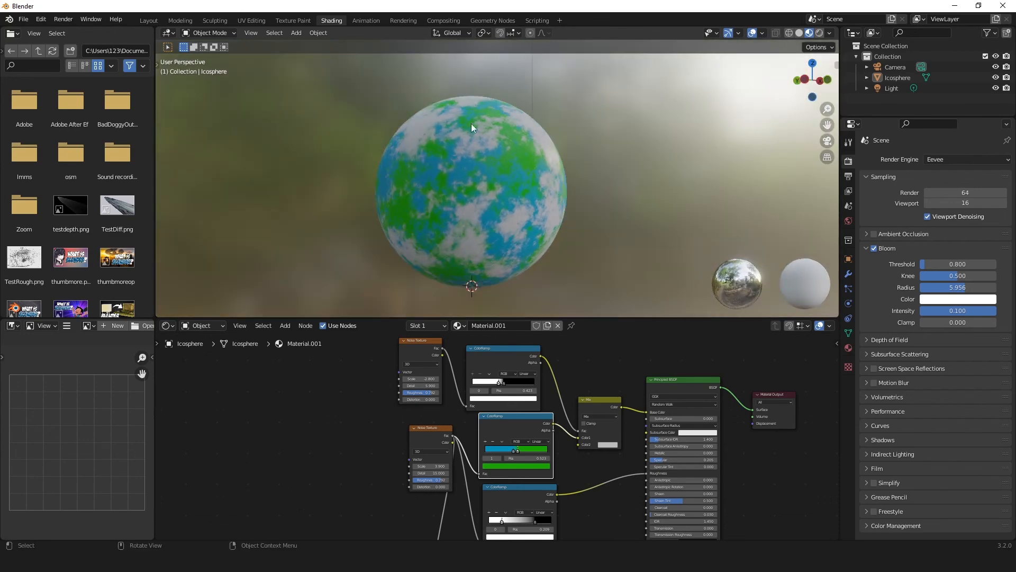
Switch to the Layout workspace with rendered viewport shading and inspect the finished planet's surface up close and from a distance.
{"action": "left_click", "coordinate": [156, 20]}
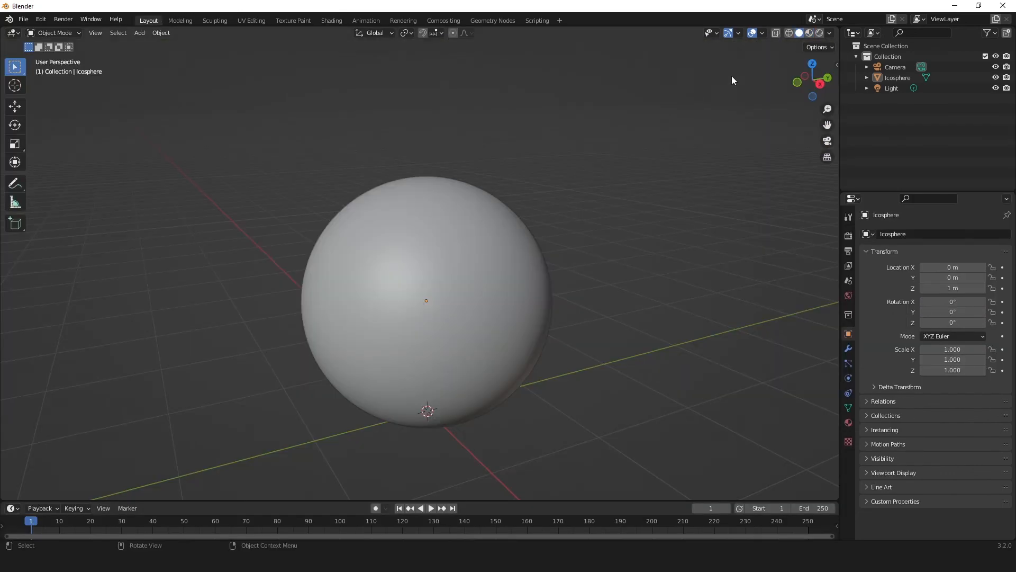
{"action": "left_click", "coordinate": [819, 33]}
{"action": "middle_click_drag", "start_coordinate": [637, 172], "coordinate": [669, 154]}
{"action": "scroll", "coordinate": [669, 155], "scroll_direction": "up", "scroll_amount": 10}
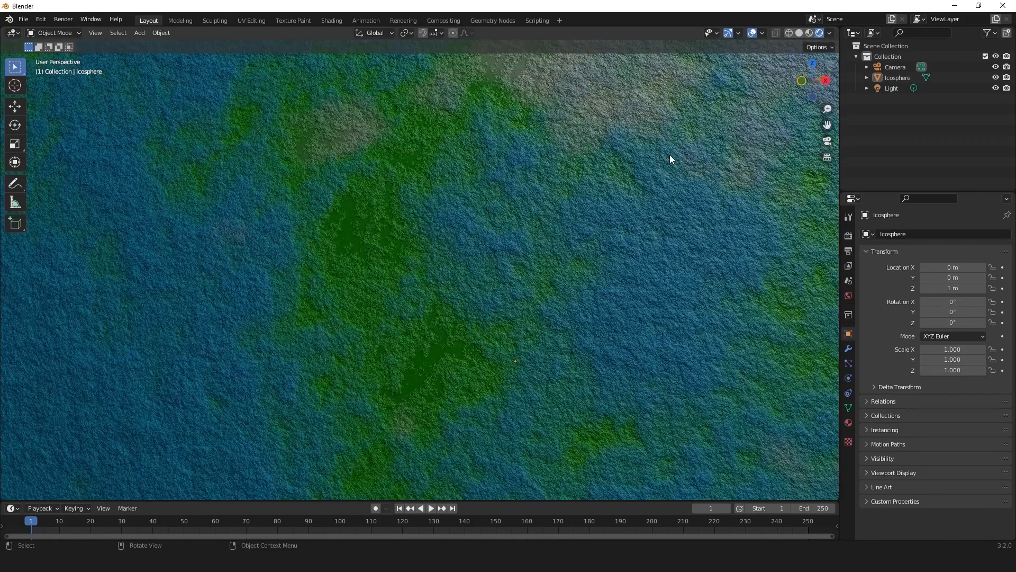
{"action": "scroll", "coordinate": [669, 155], "scroll_direction": "down", "scroll_amount": 10}
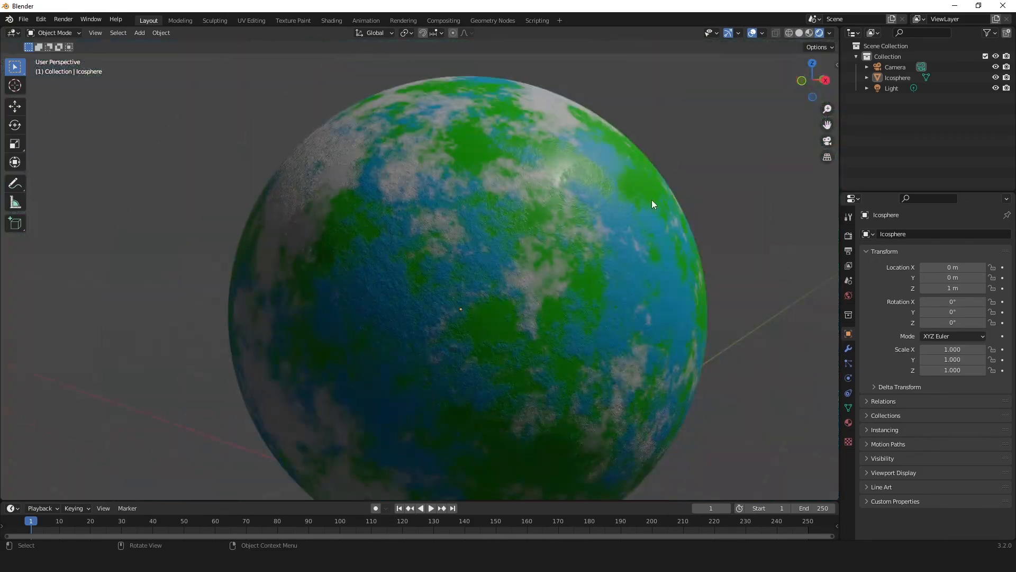
{"action": "scroll", "coordinate": [652, 200], "scroll_direction": "down", "scroll_amount": 4}
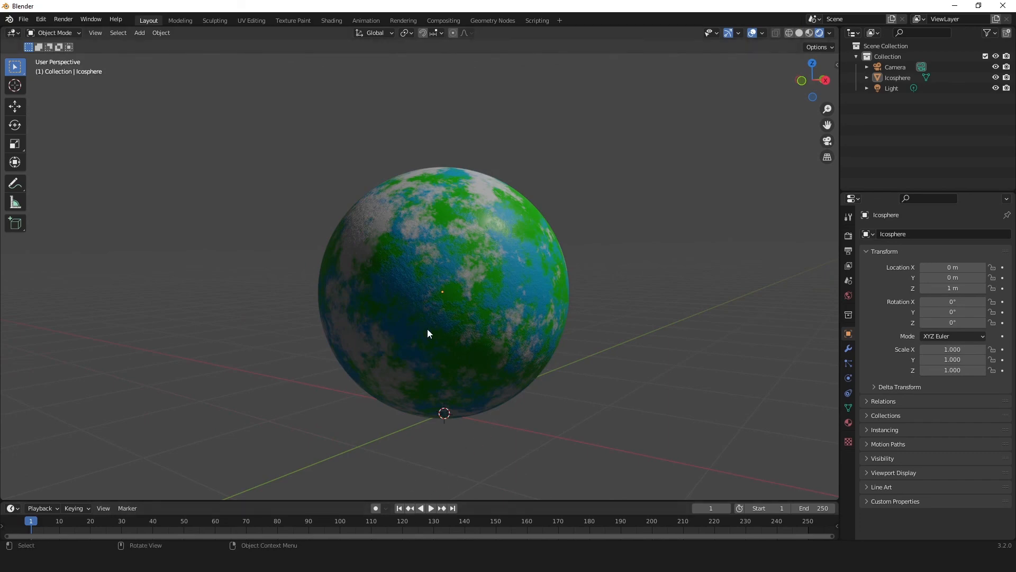
{"action": "mouse_move", "coordinate": [446, 299]}
{"action": "middle_mouse_down"}
{"action": "mouse_move", "coordinate": [332, 317]}
{"action": "mouse_move", "coordinate": [320, 327]}
{"action": "mouse_move", "coordinate": [323, 358]}
{"action": "mouse_move", "coordinate": [392, 345]}
{"action": "mouse_move", "coordinate": [436, 315]}
{"action": "middle_mouse_up"}
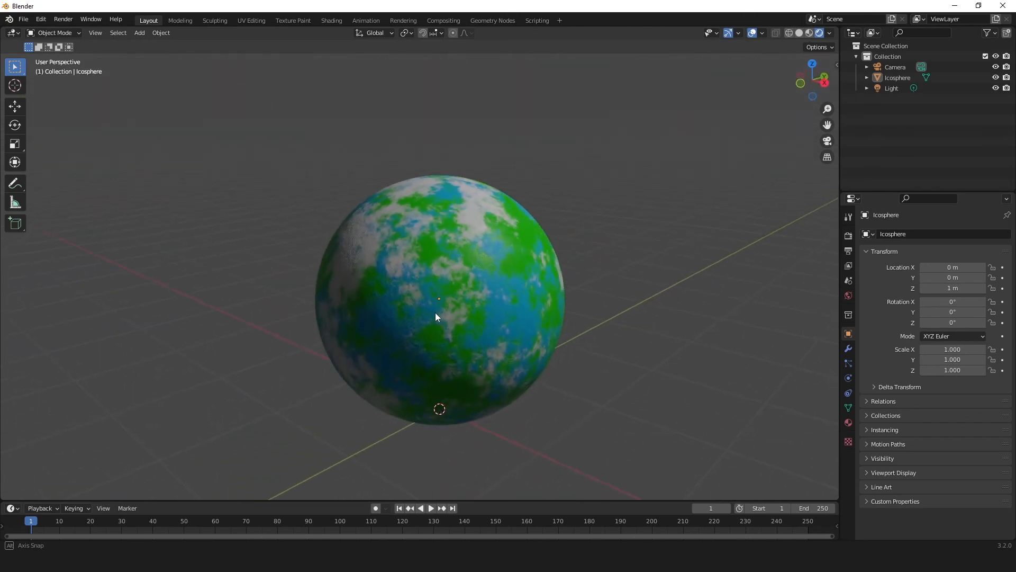